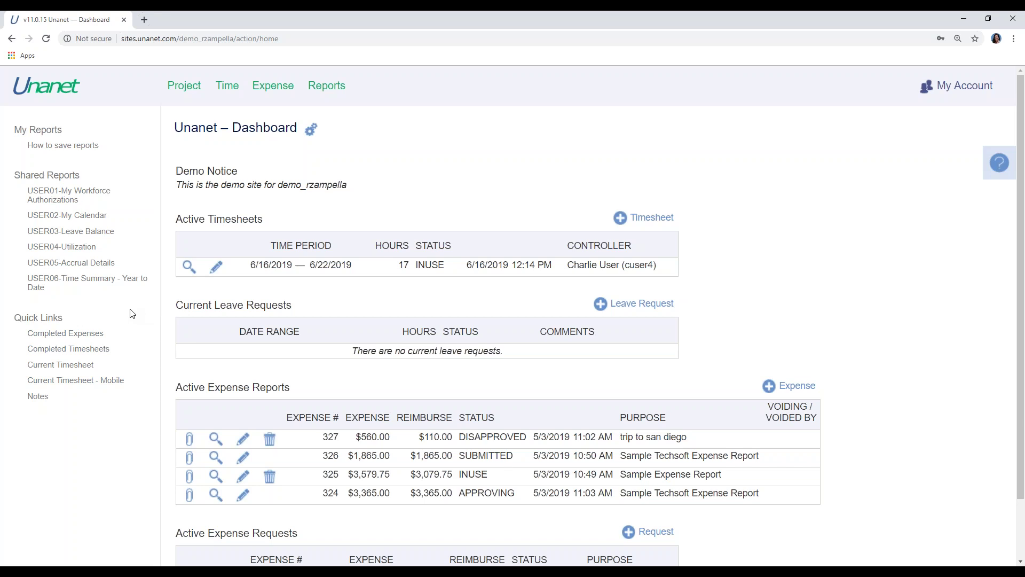
- Run the shared report USER01-My Workforce Authorizations, review its project and task assignments, and return to the dashboard
click(94, 194)
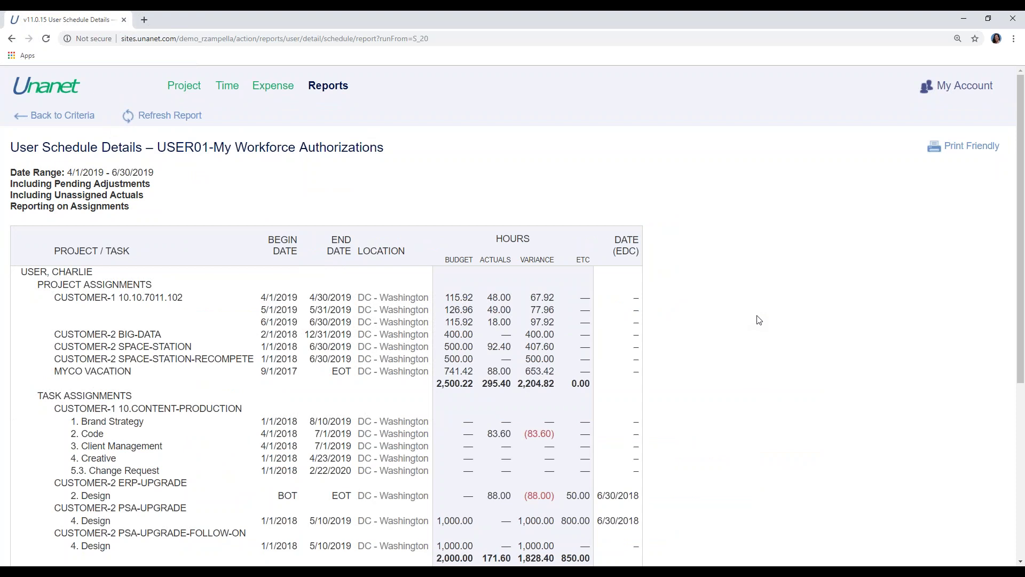
scroll(753, 334, down, 2)
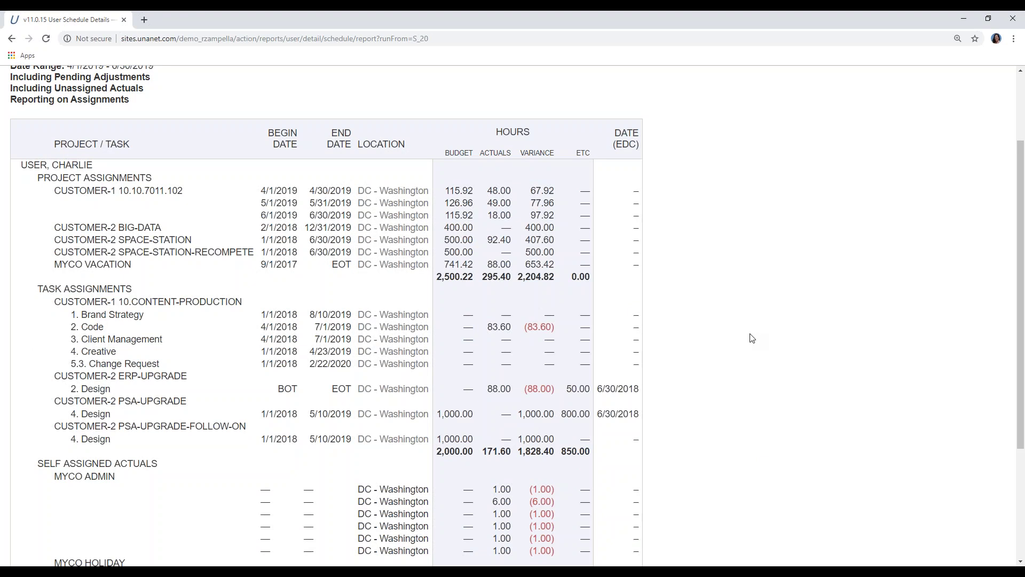
scroll(754, 338, up, 2)
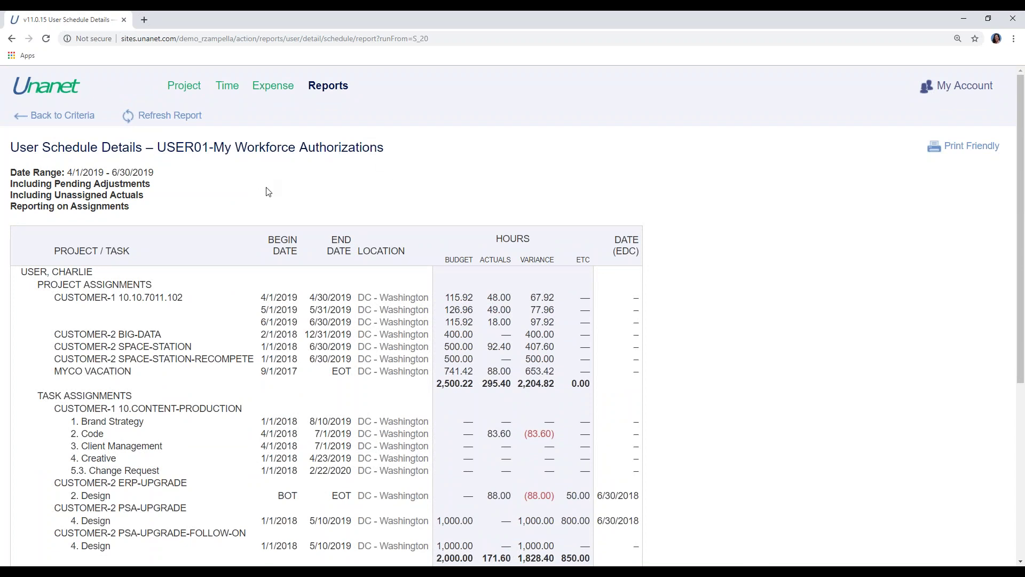
drag(43, 146, 142, 148)
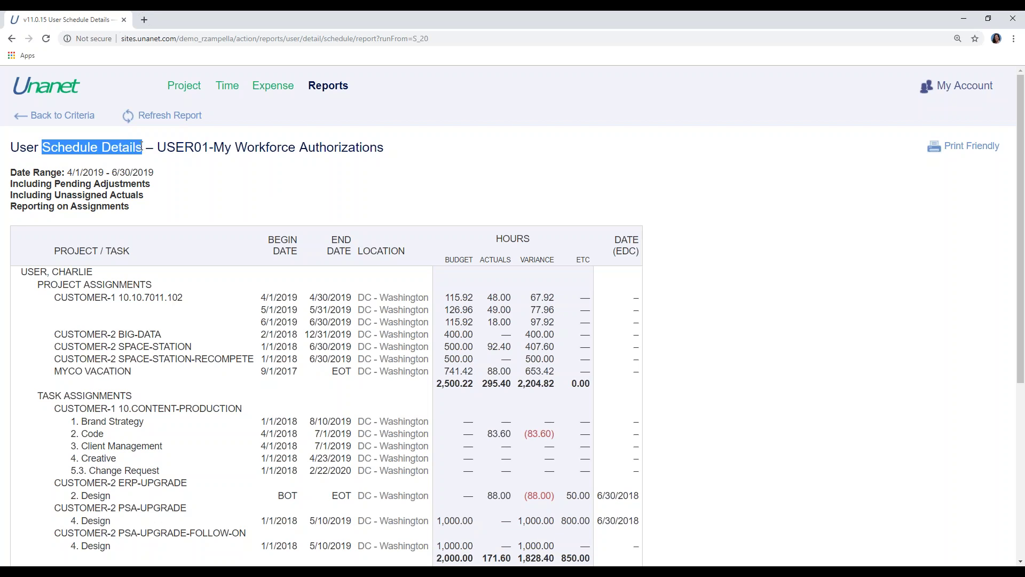
click(200, 179)
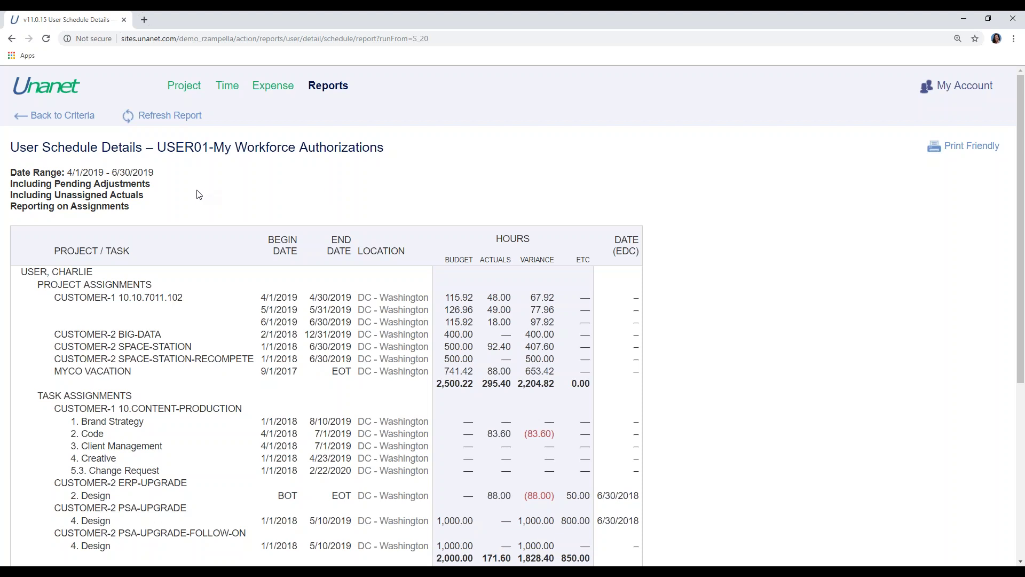
click(55, 89)
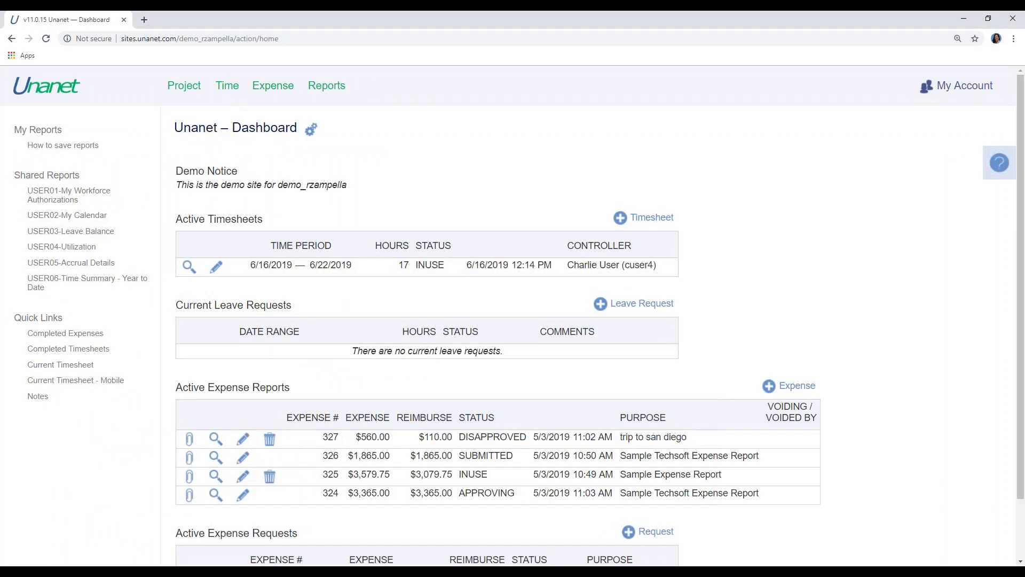
- Run the USER02-My Calendar report, review the June 2019 and July 2019 schedules, and return to the dashboard
click(104, 217)
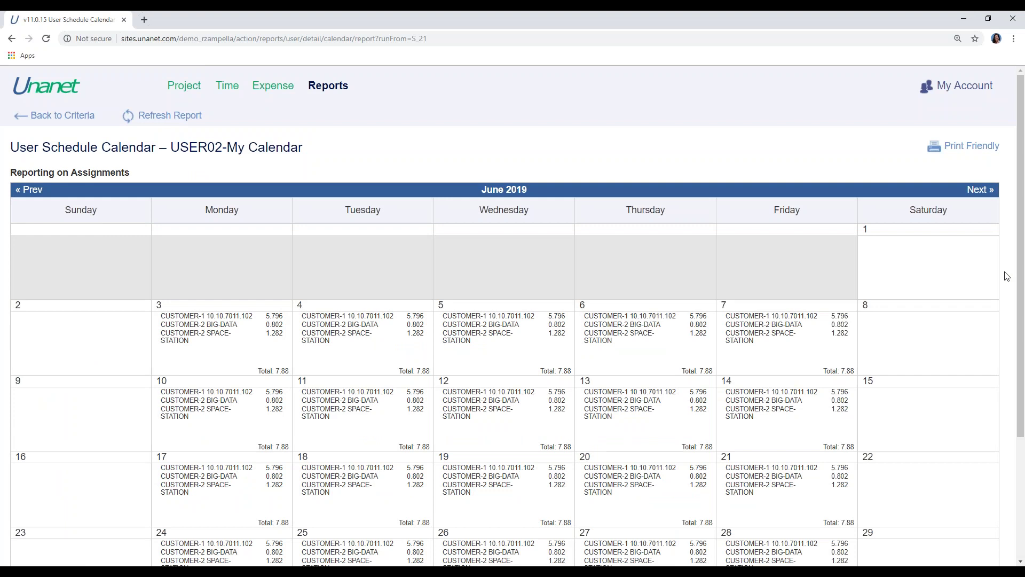
scroll(1008, 276, down, 1)
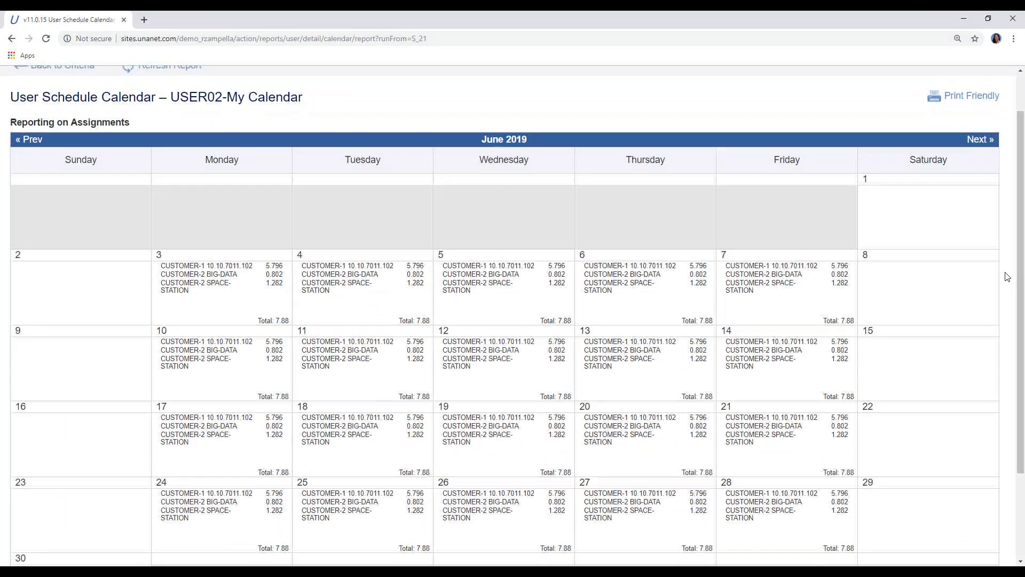
scroll(1007, 276, up, 1)
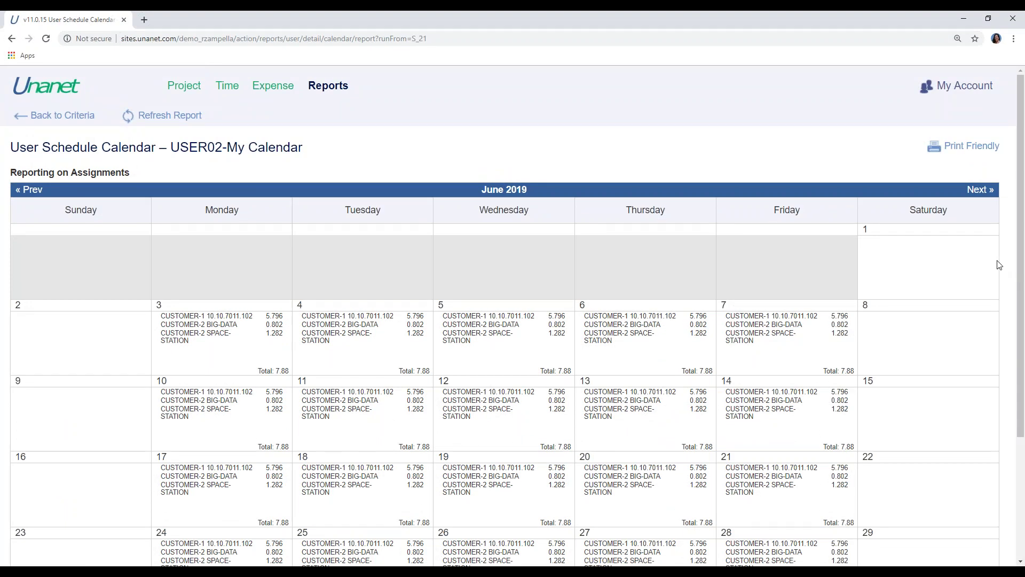
click(986, 189)
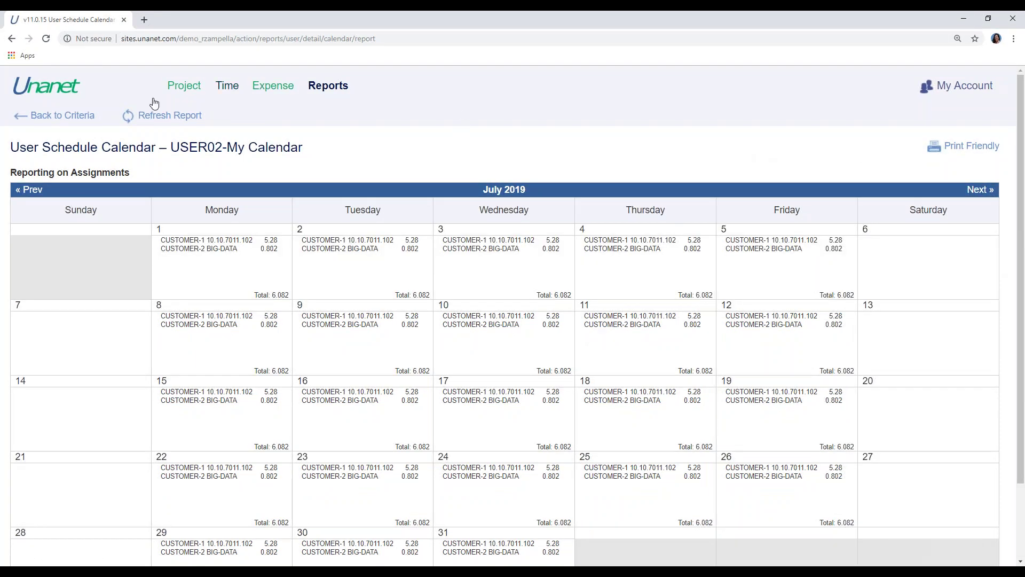
click(48, 89)
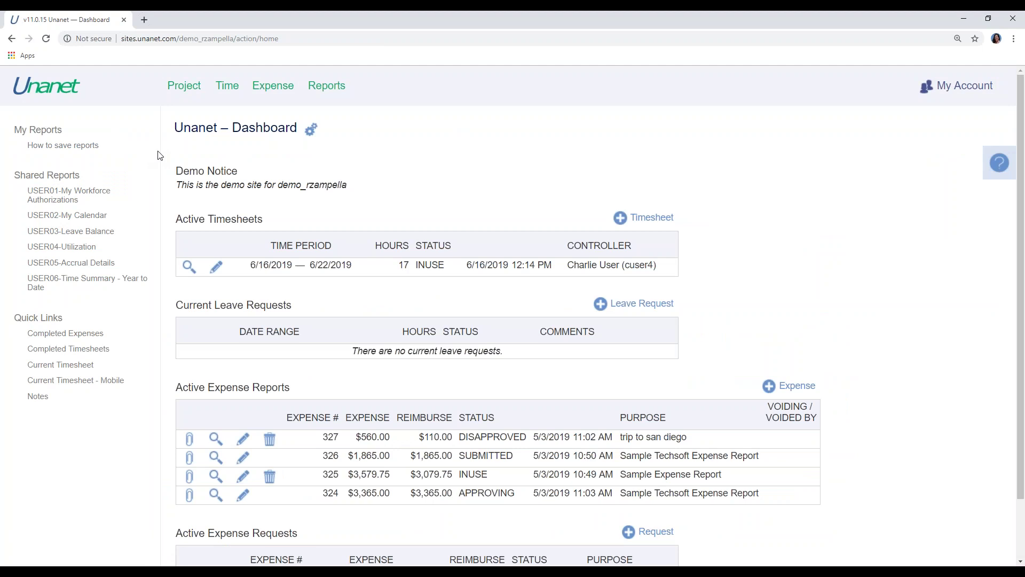
- Run the USER03-Leave Balance report and examine its total variance hours, report type and leave-projects-only criterion
click(100, 236)
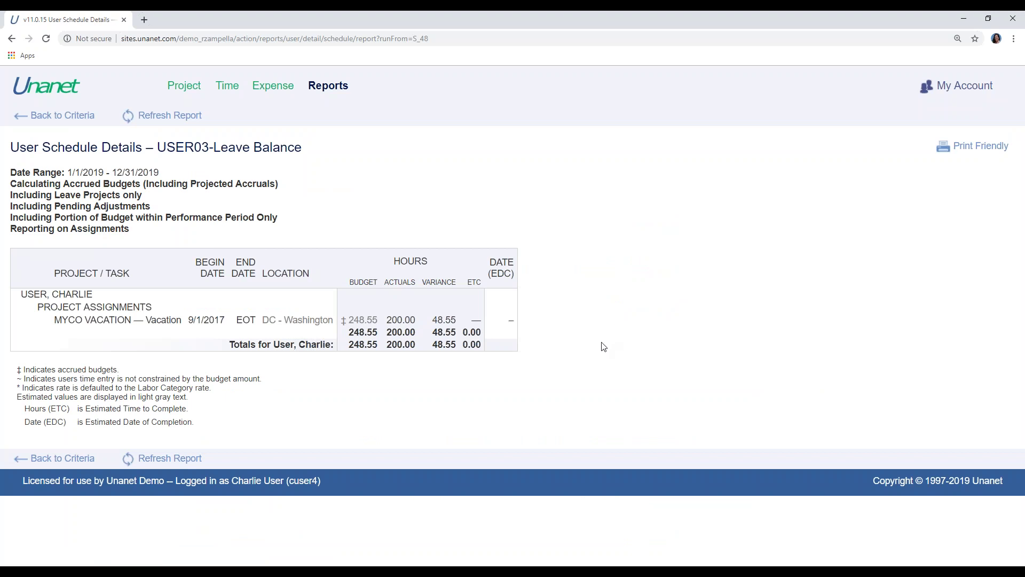
drag(435, 347, 457, 348)
drag(42, 146, 141, 148)
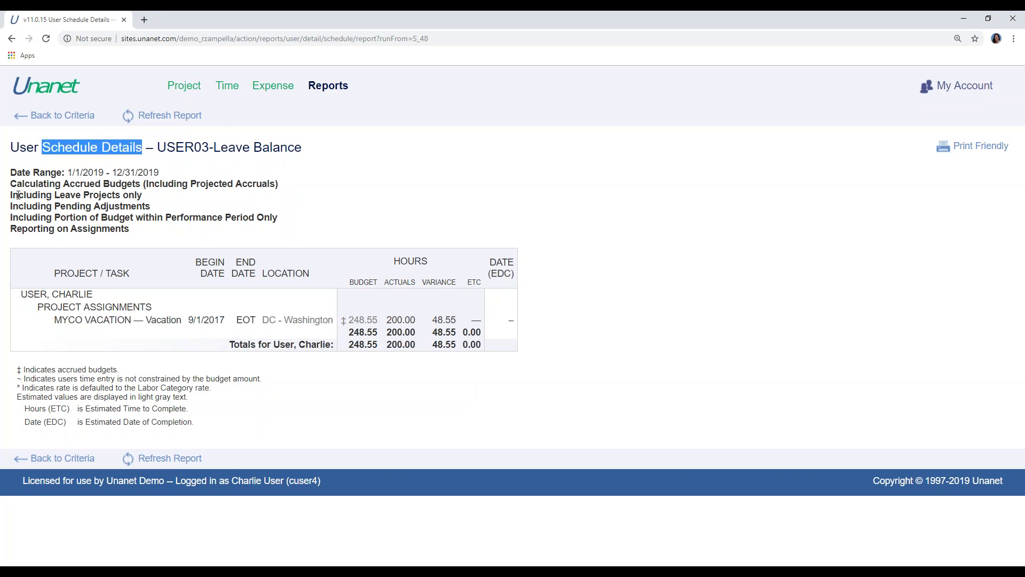
drag(10, 196, 161, 201)
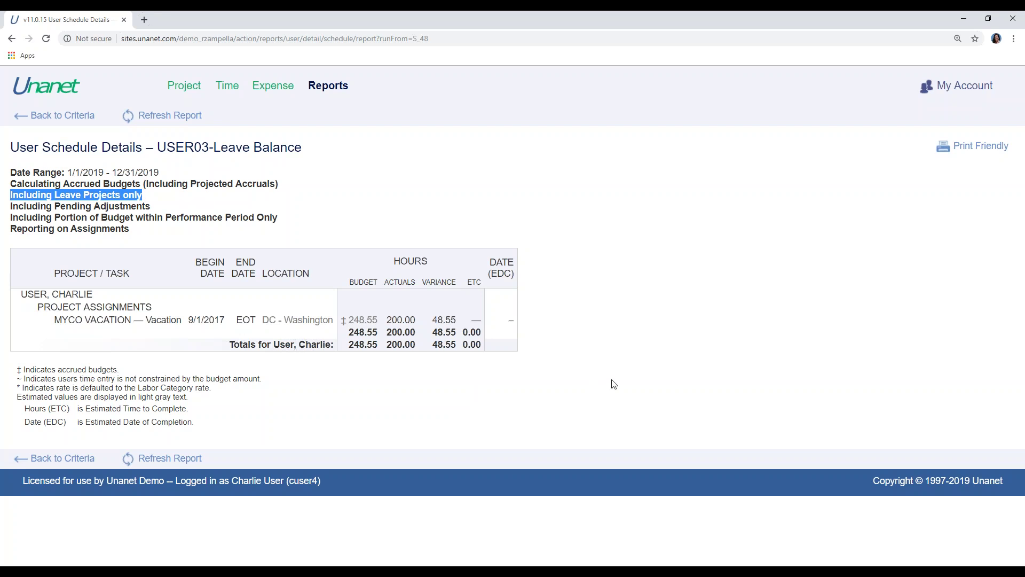
click(415, 412)
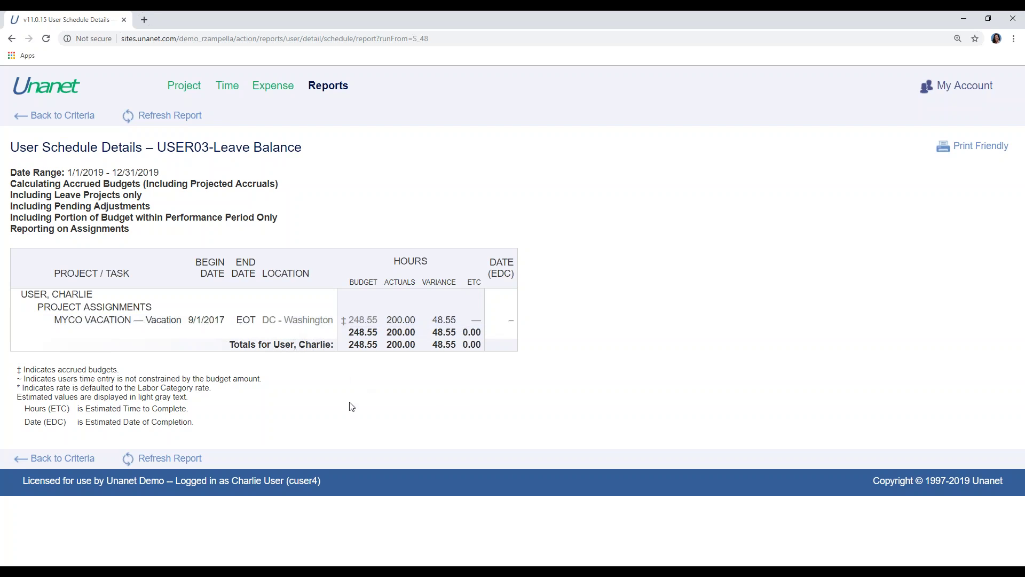
- Return to the Leave Balance report's criteria and exclude projected accruals from the calculated accrued budget
click(74, 122)
scroll(744, 410, down, 3)
scroll(757, 383, down, 1)
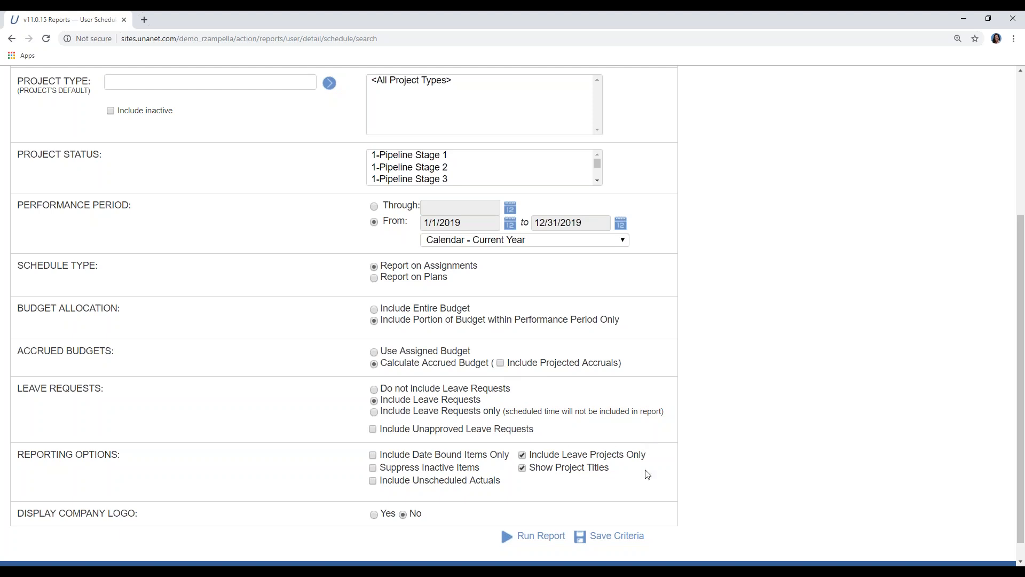
- Save the report criteria as "USER03-Leave Balance 2" and add it to My Reports on the Home dashboard
click(624, 539)
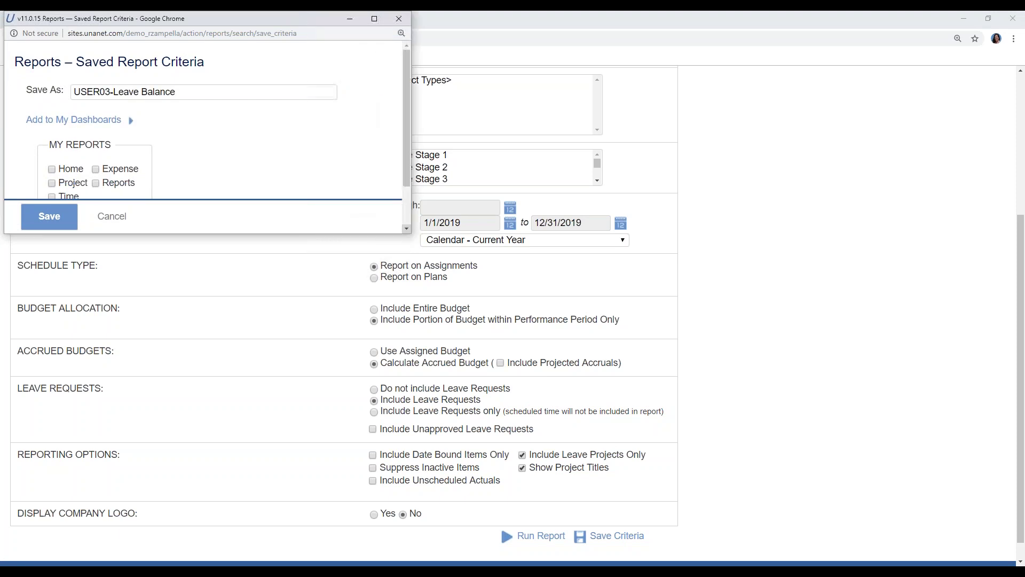
click(184, 89)
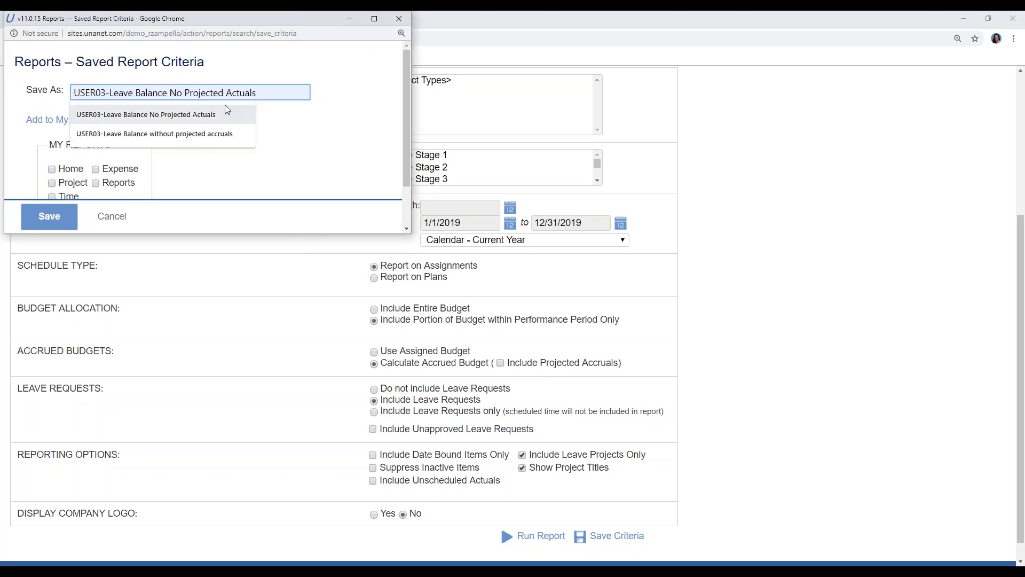
text(2)
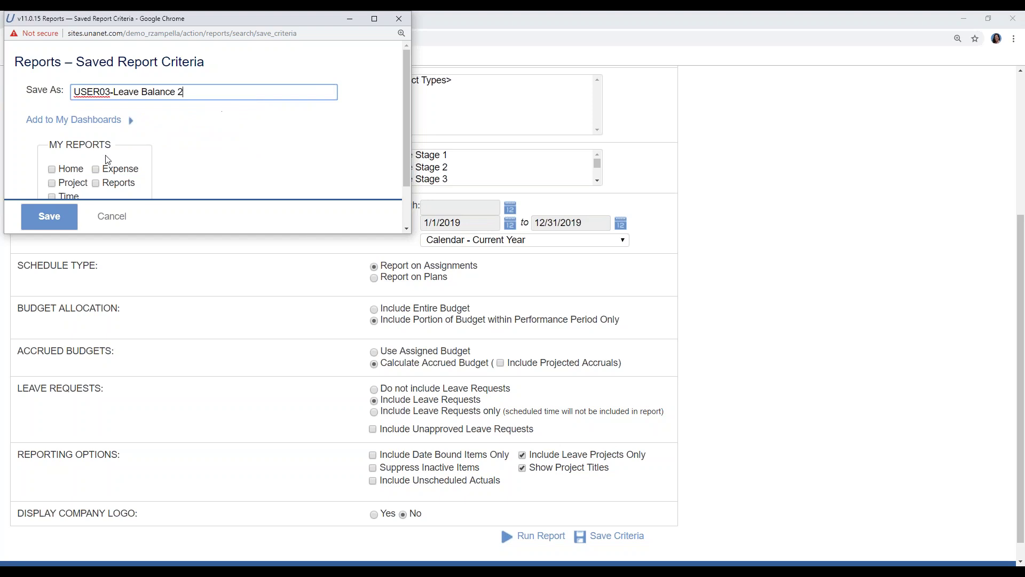
click(51, 170)
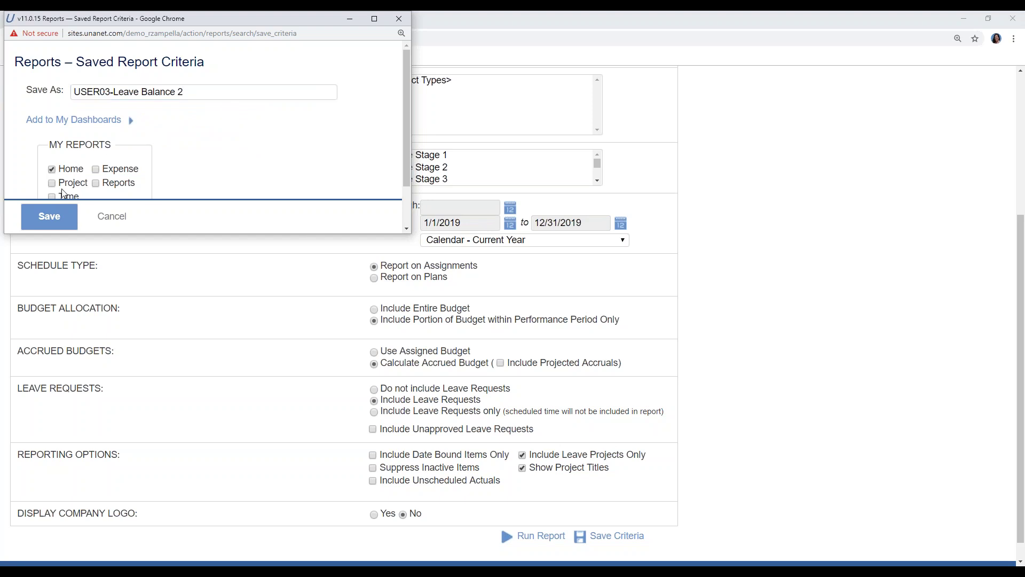
click(60, 223)
- Run the saved USER03-Leave Balance 2 report from the dashboard, check the vacation project's variance hours, and return to the dashboard
click(49, 89)
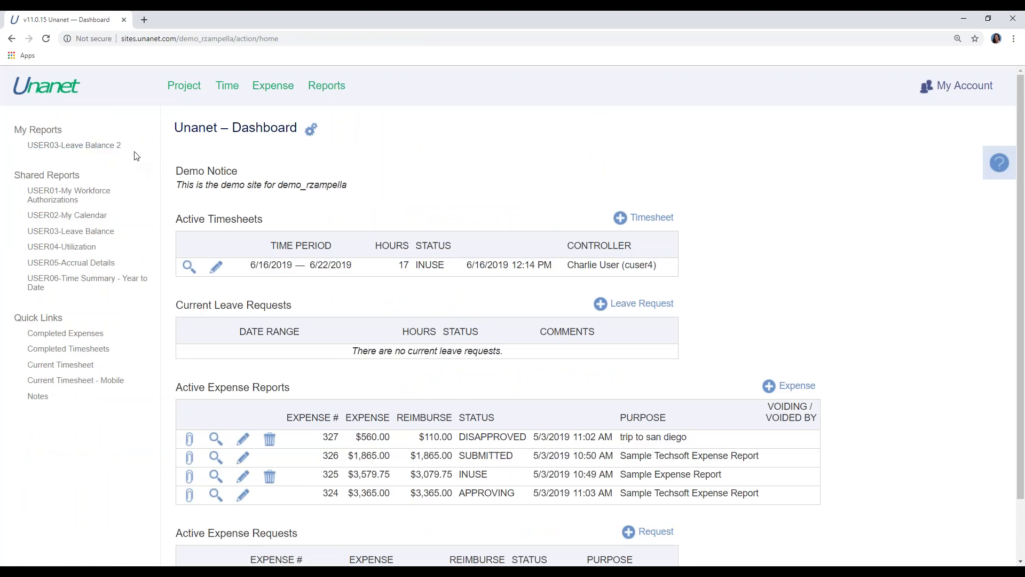
click(104, 148)
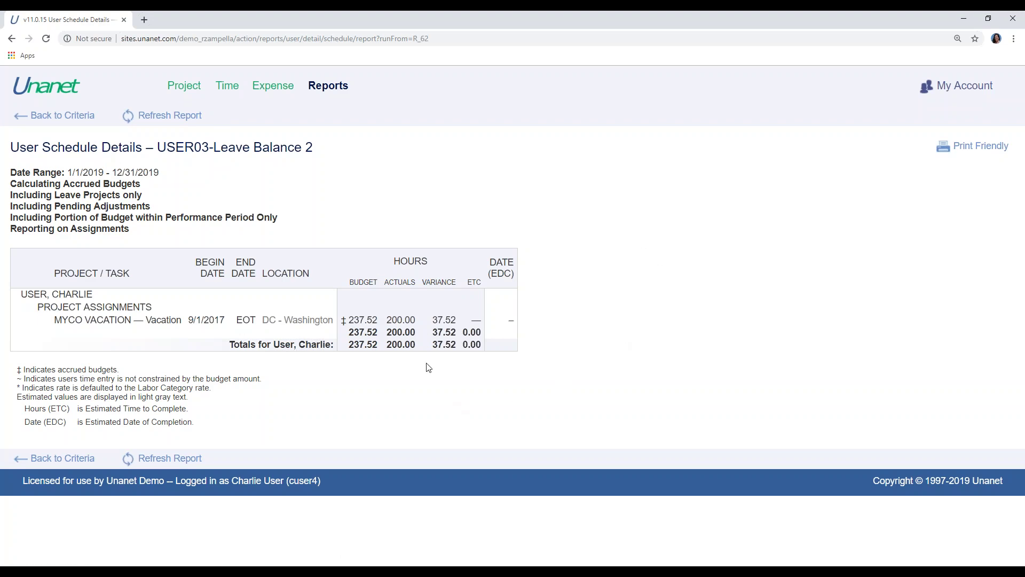
drag(436, 322, 461, 323)
click(451, 388)
click(38, 85)
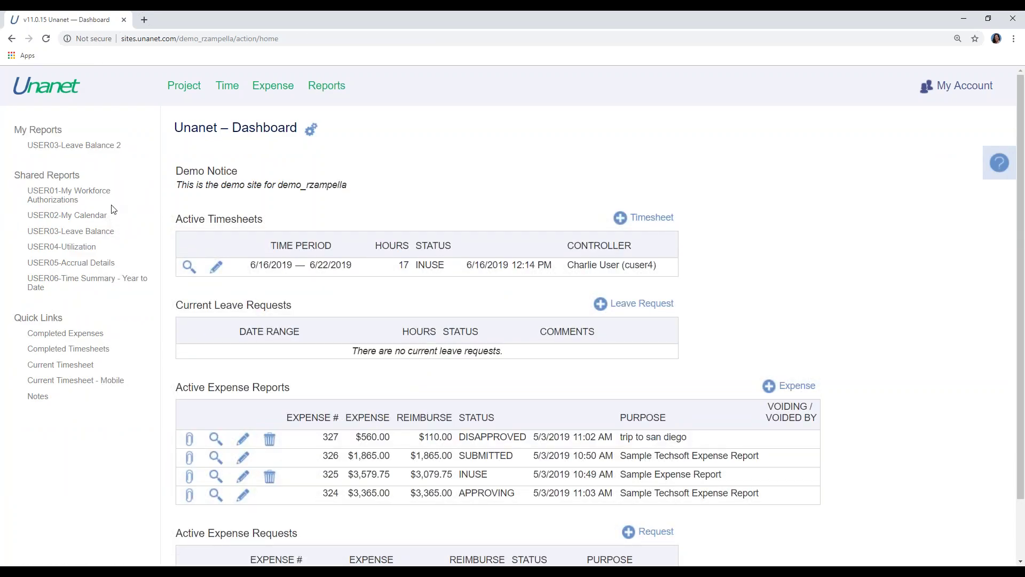
- Run the USER05-Accrual Details report, review the used, accrued and projected vacation hours, and return to the dashboard
click(97, 265)
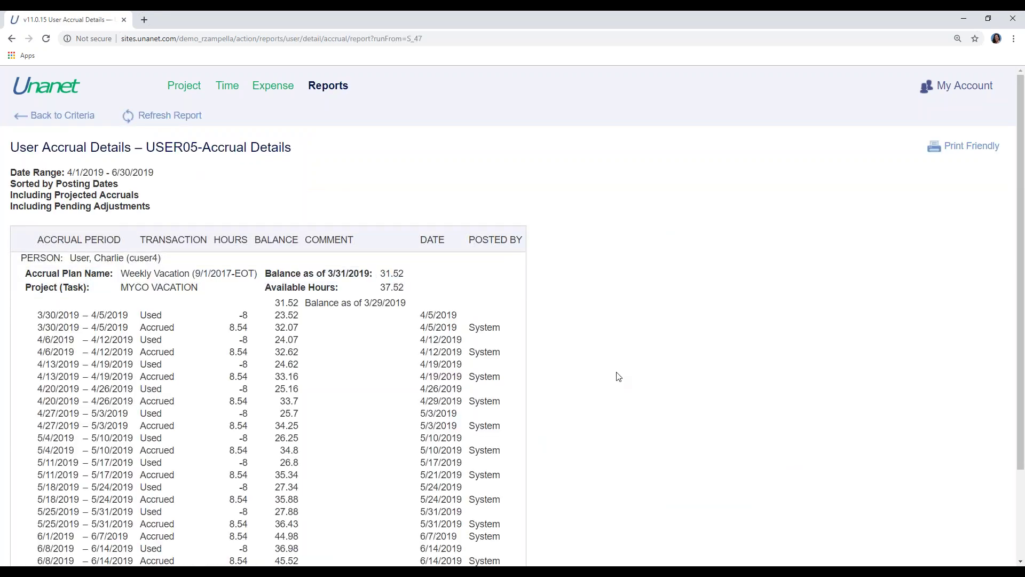
scroll(618, 376, down, 1)
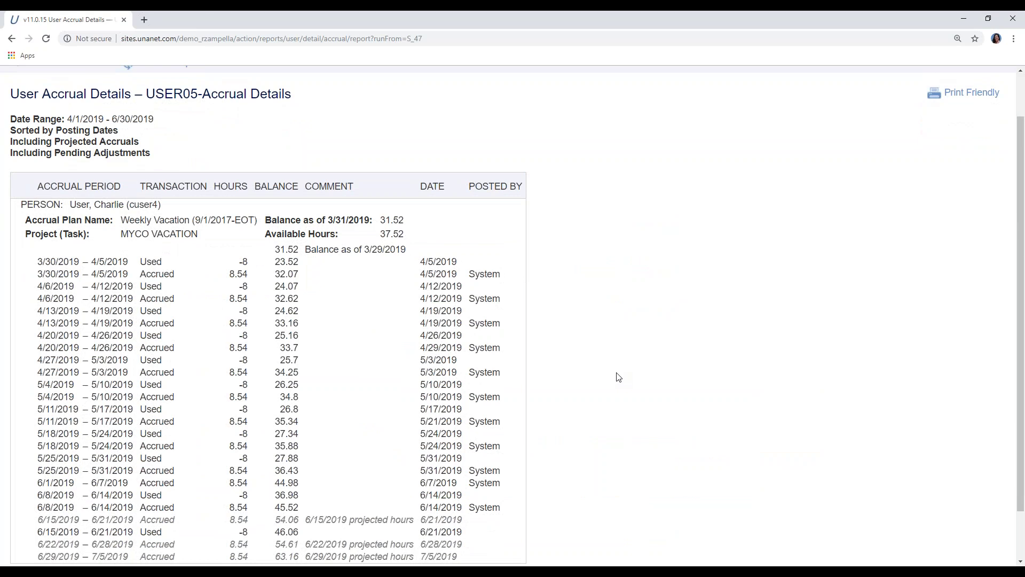
scroll(618, 377, down, 1)
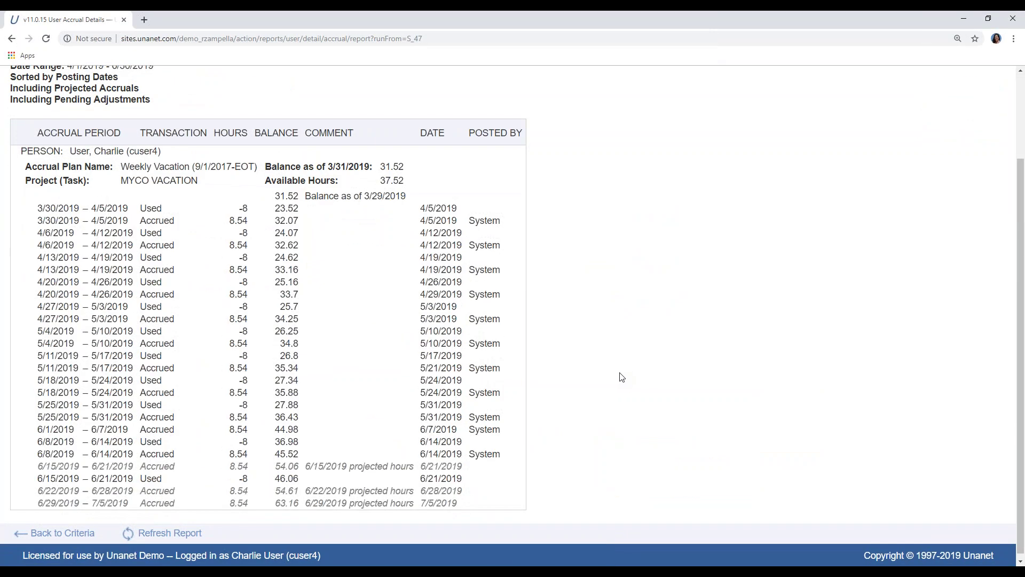
scroll(621, 377, up, 1)
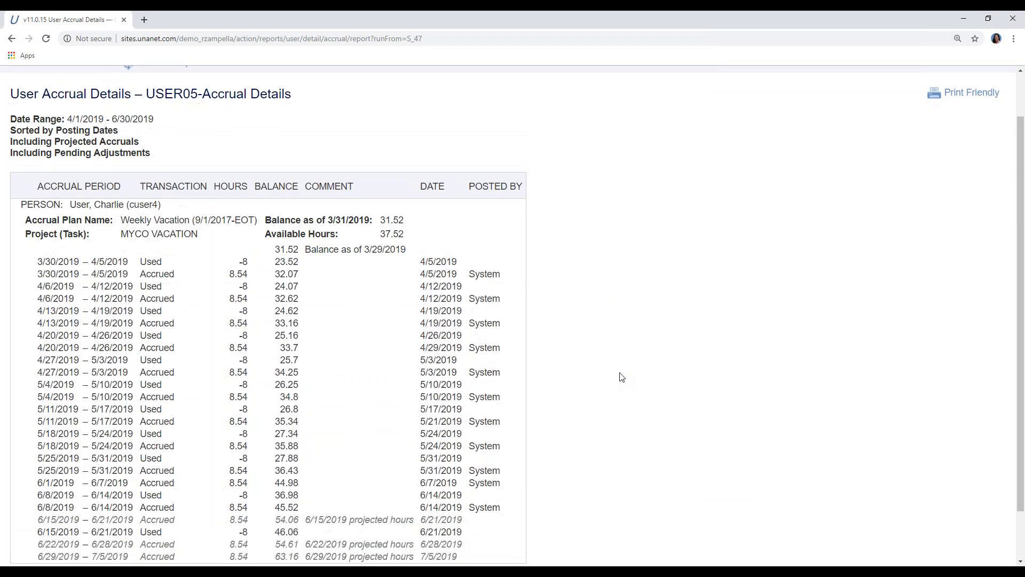
scroll(621, 377, down, 1)
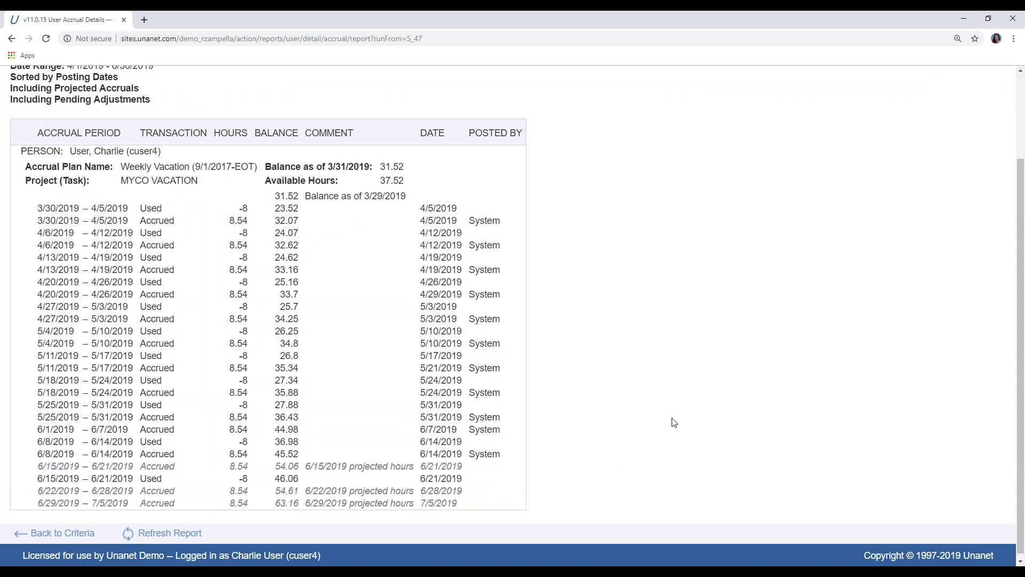
scroll(671, 419, up, 2)
click(46, 86)
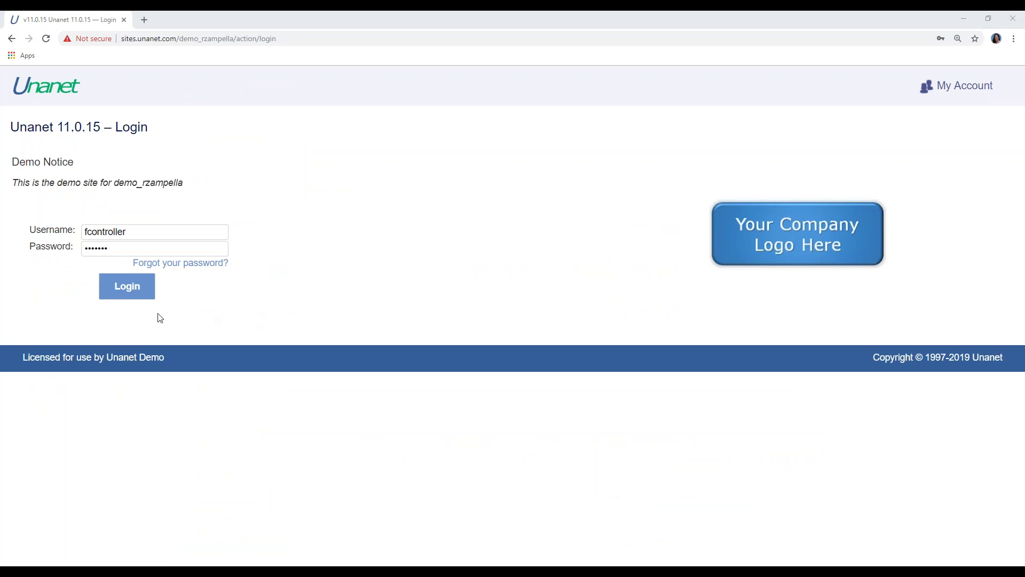
- Log in with the prefilled controller account and open the Admin Setup home page
click(135, 297)
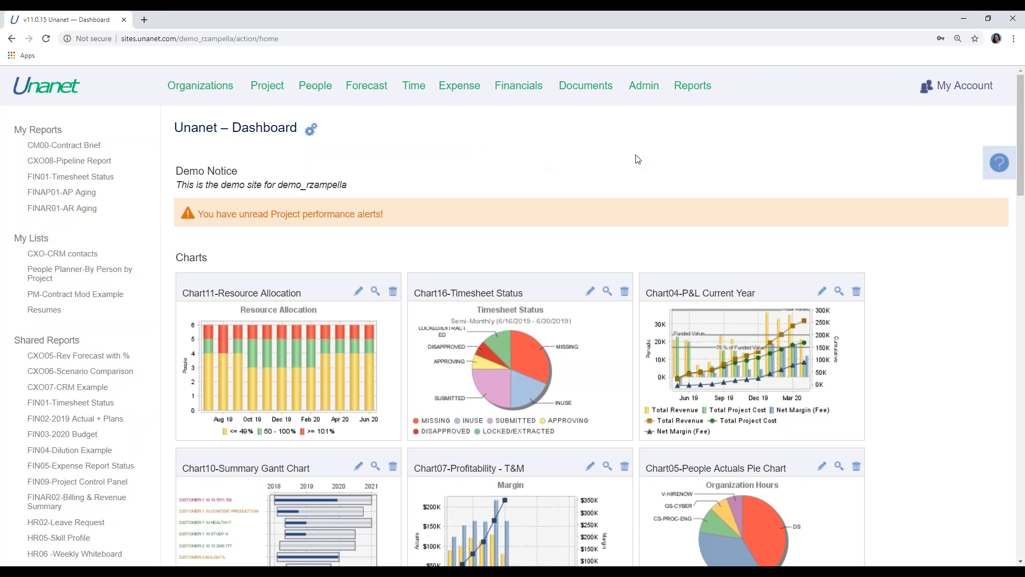
click(648, 91)
click(657, 260)
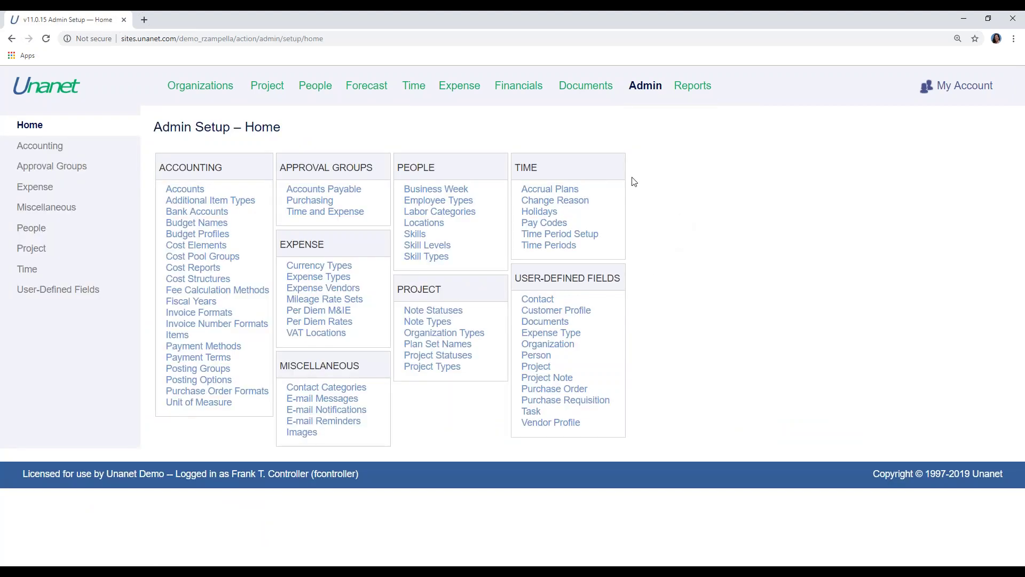
- Open the Example One accrual plan for editing and show its schedule of accrual hours by months of service
click(558, 190)
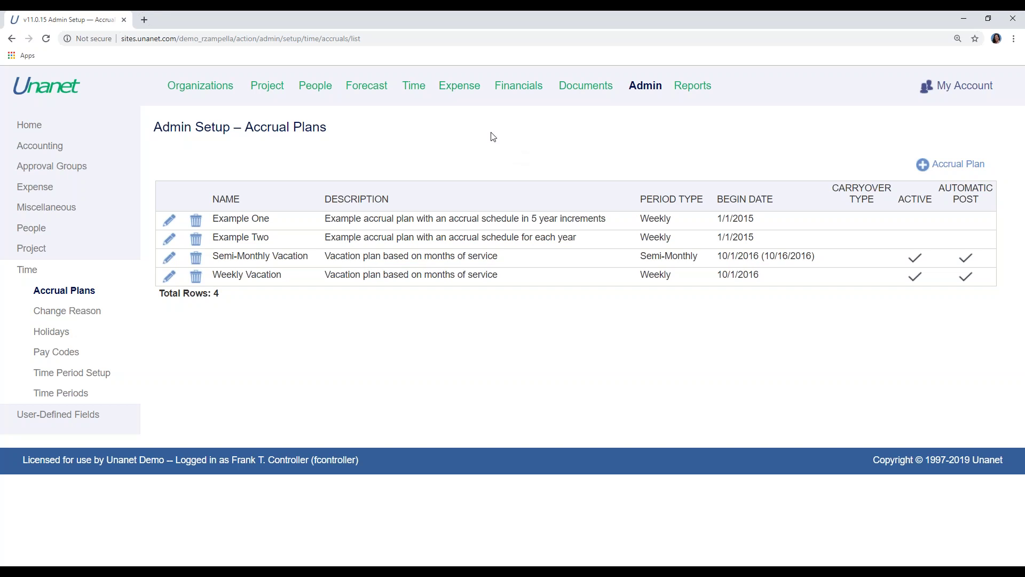
click(169, 220)
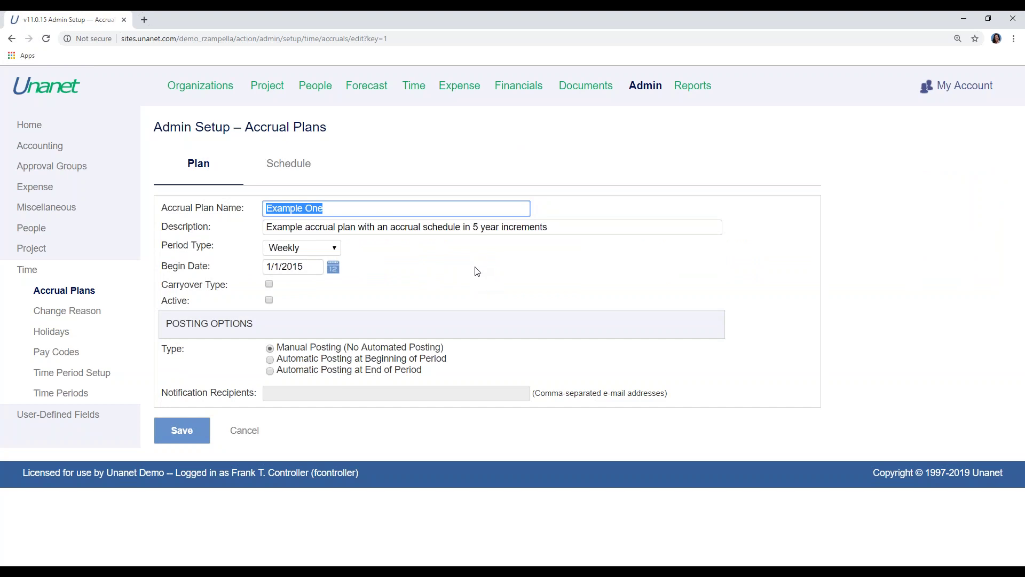
click(302, 169)
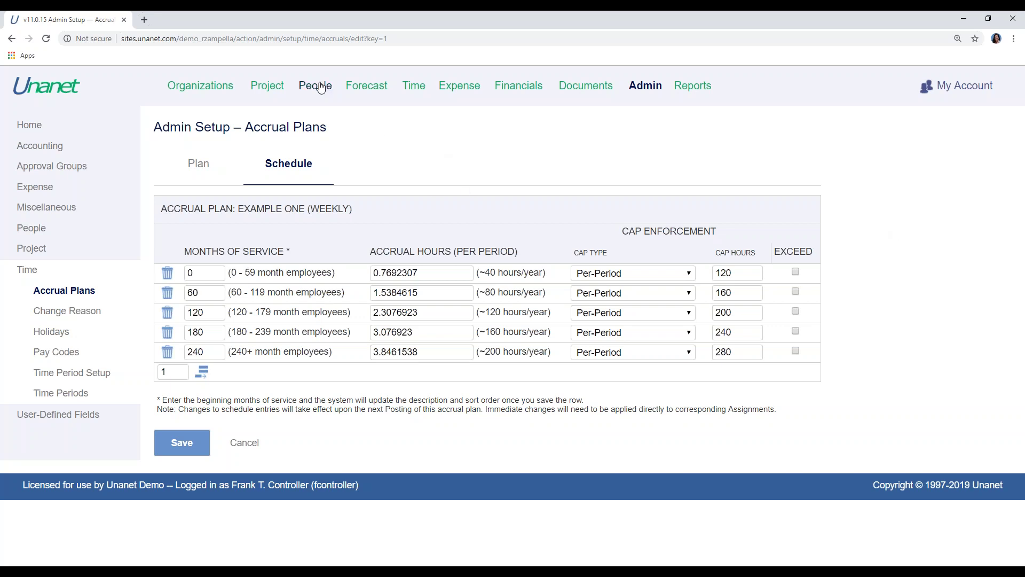
- Show the full list of people and open the profile of the employee with username CUSER4
mouse_move(319, 91)
click(321, 146)
click(144, 164)
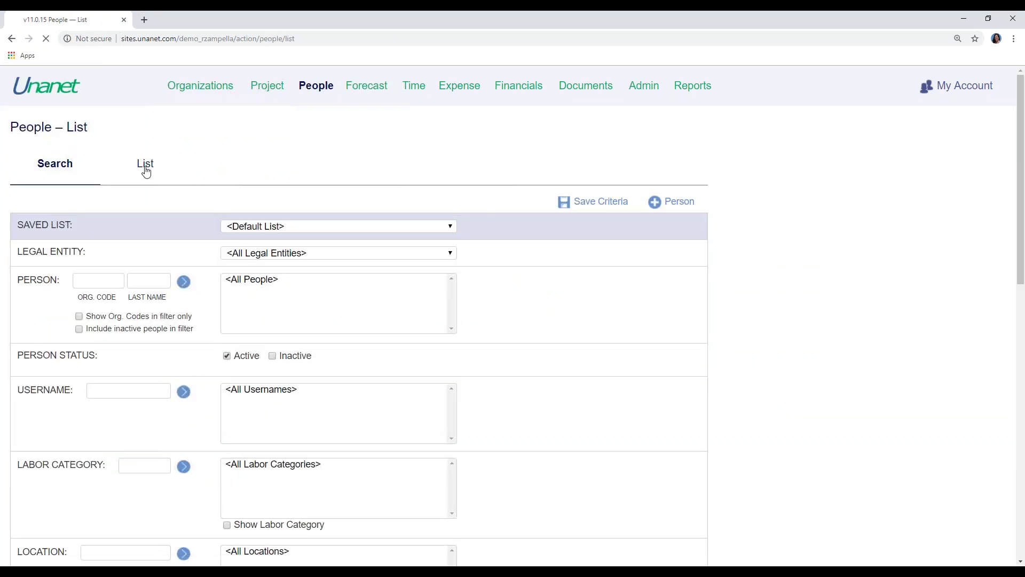
scroll(106, 431, down, 3)
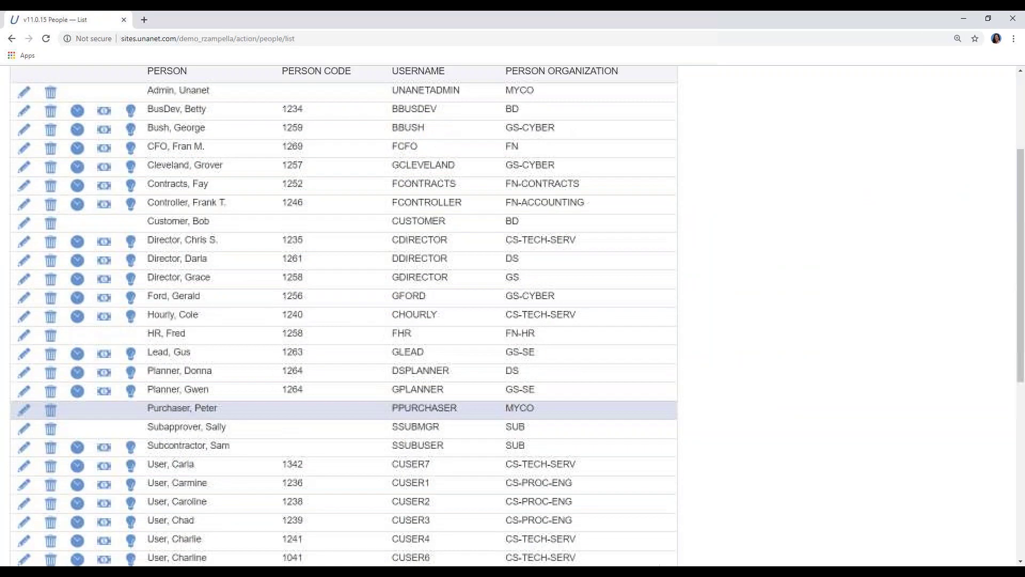
click(23, 542)
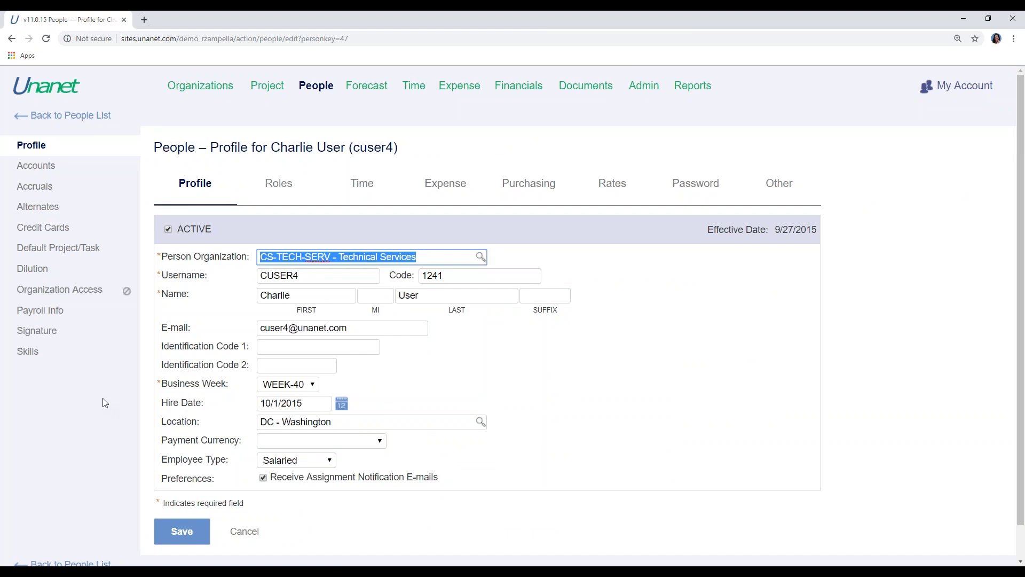
- Check the employee's remaining hours on the Weekly Vacation accrual plan and the hire date on the profile
click(44, 191)
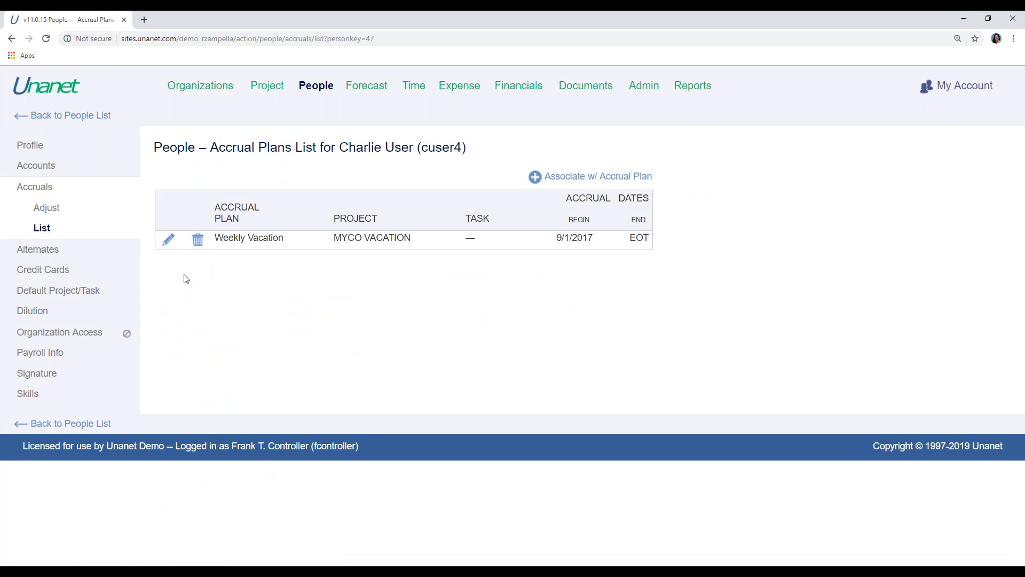
click(168, 239)
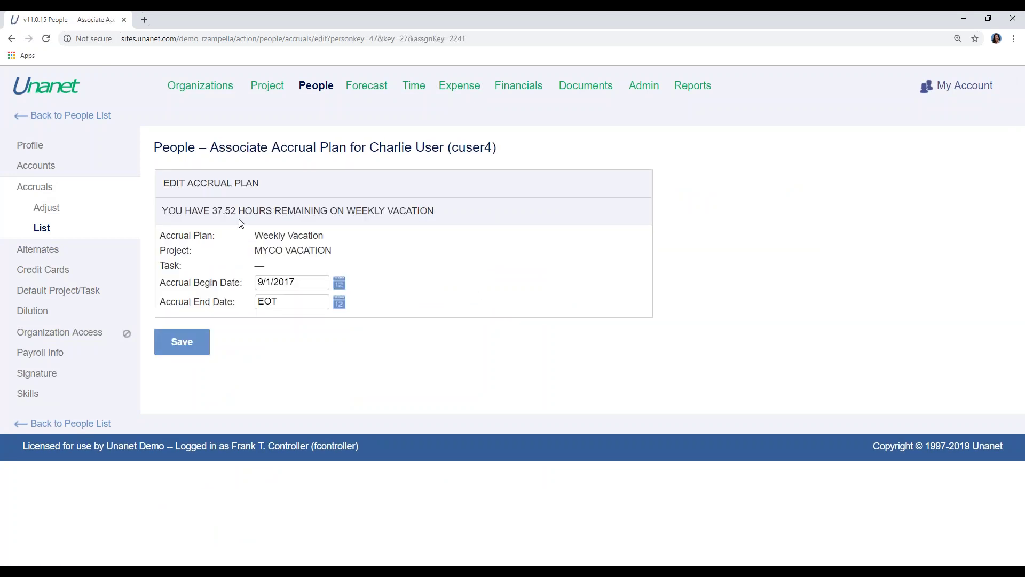
drag(216, 211, 236, 211)
click(439, 271)
click(34, 149)
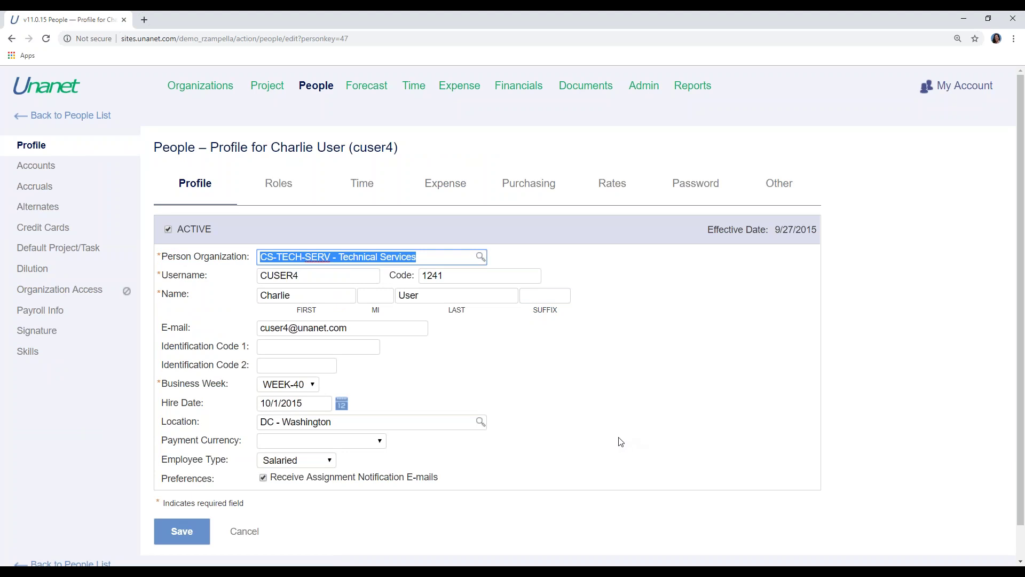
click(317, 405)
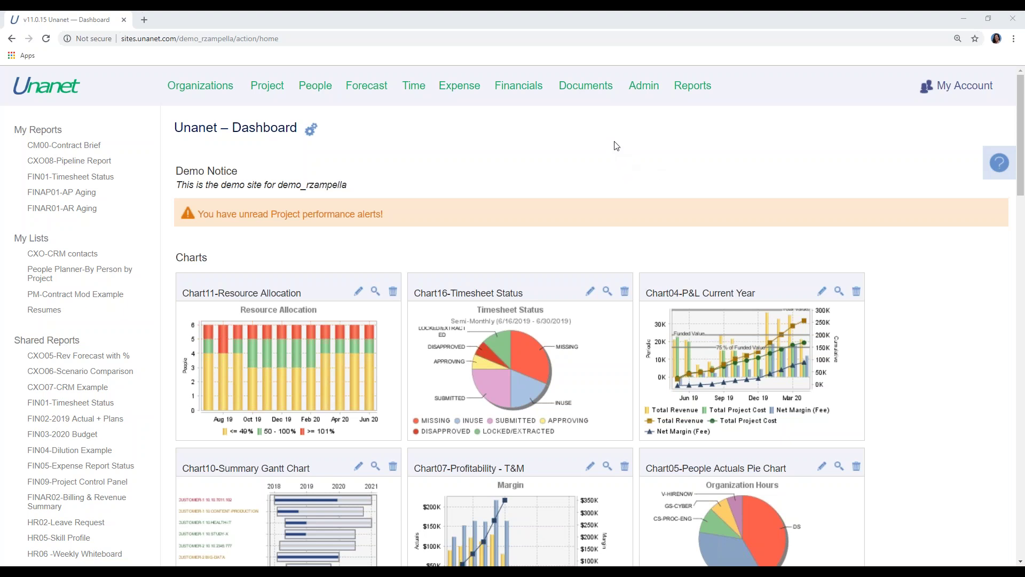
- Open the system properties and show the description of Enable Leave Requests in the general Time settings
click(647, 91)
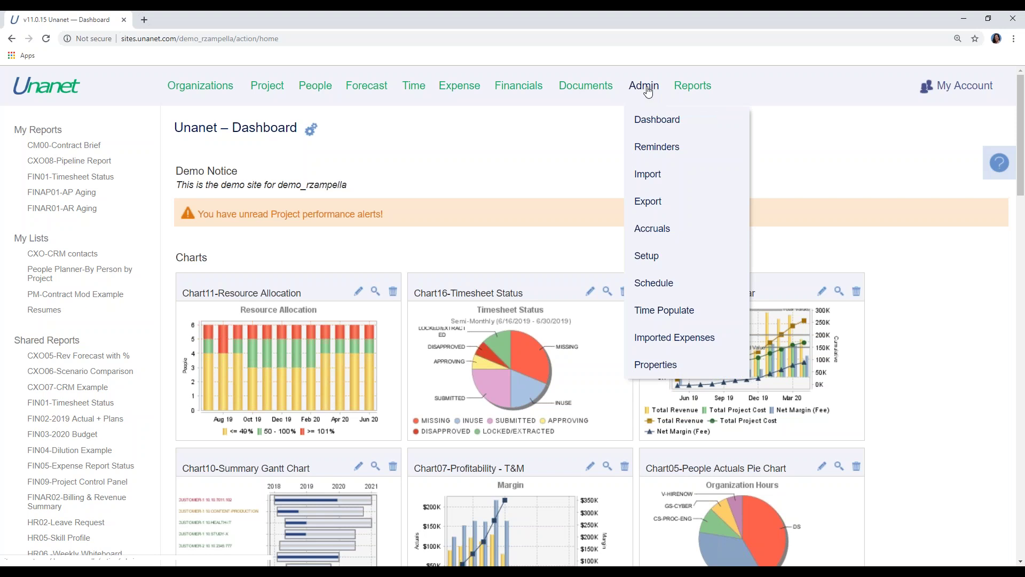
click(668, 367)
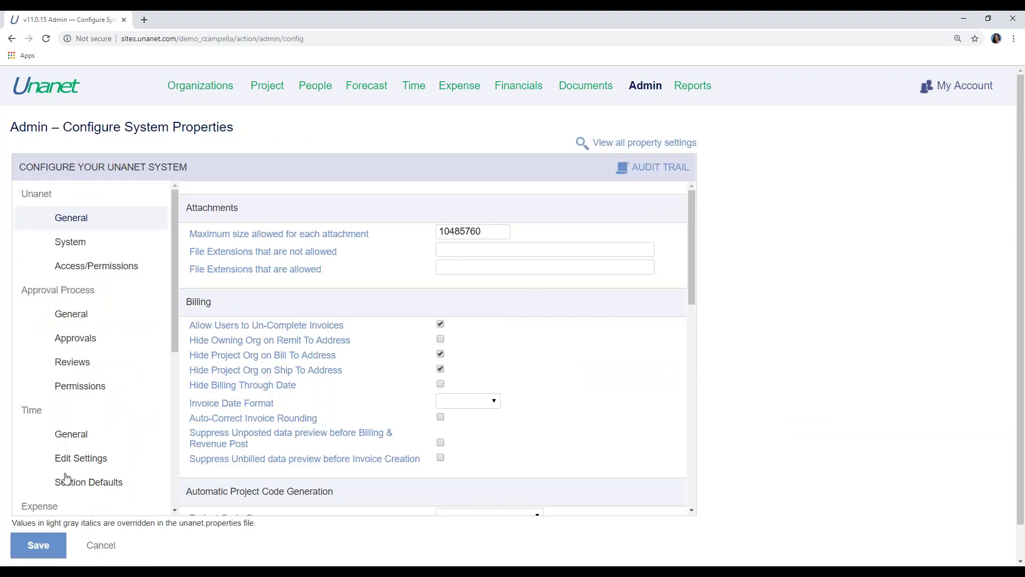
click(80, 436)
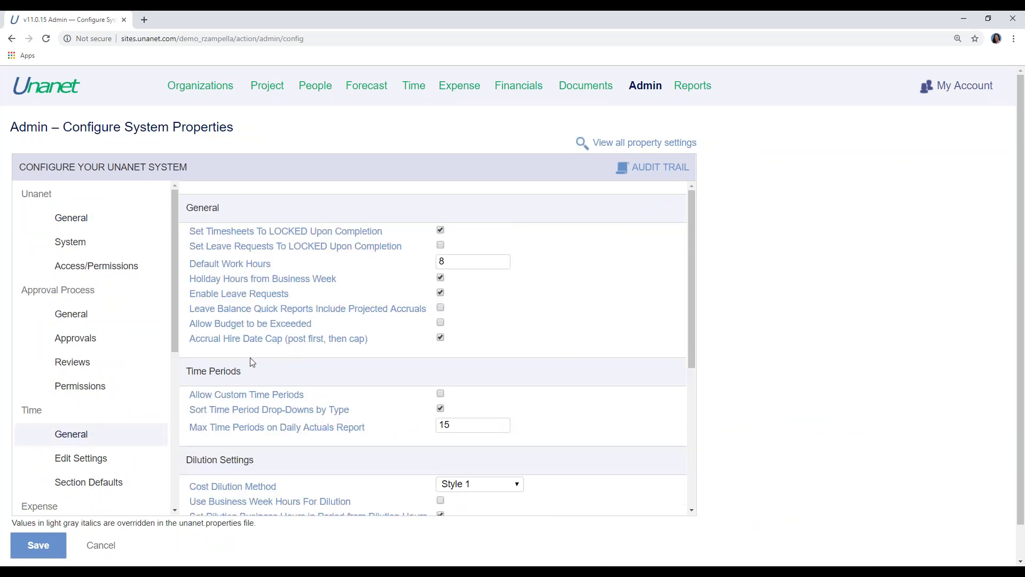
click(264, 298)
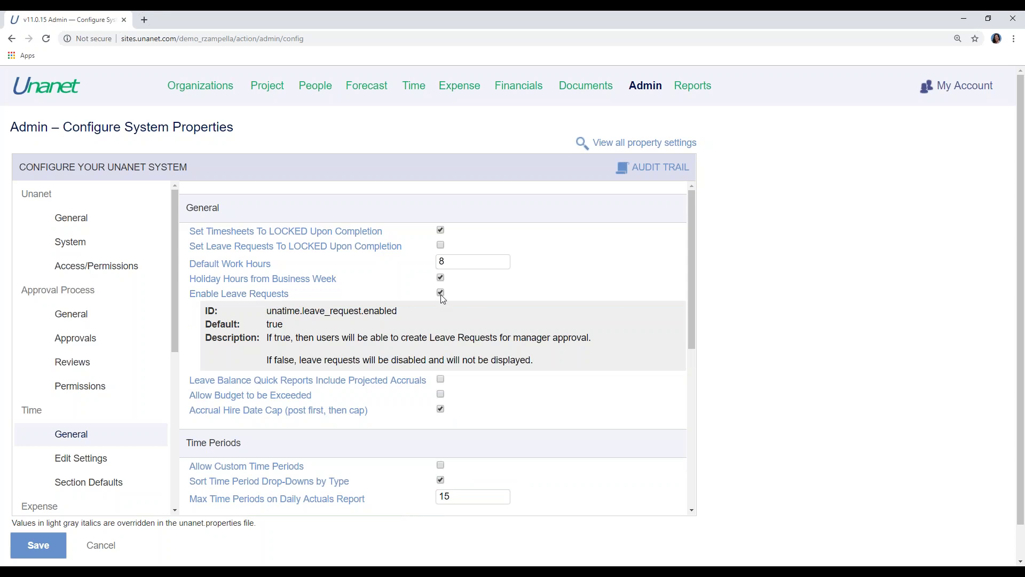
- Log out of the controller account and log in as cuser4 by entering the username and account password
click(971, 87)
click(942, 115)
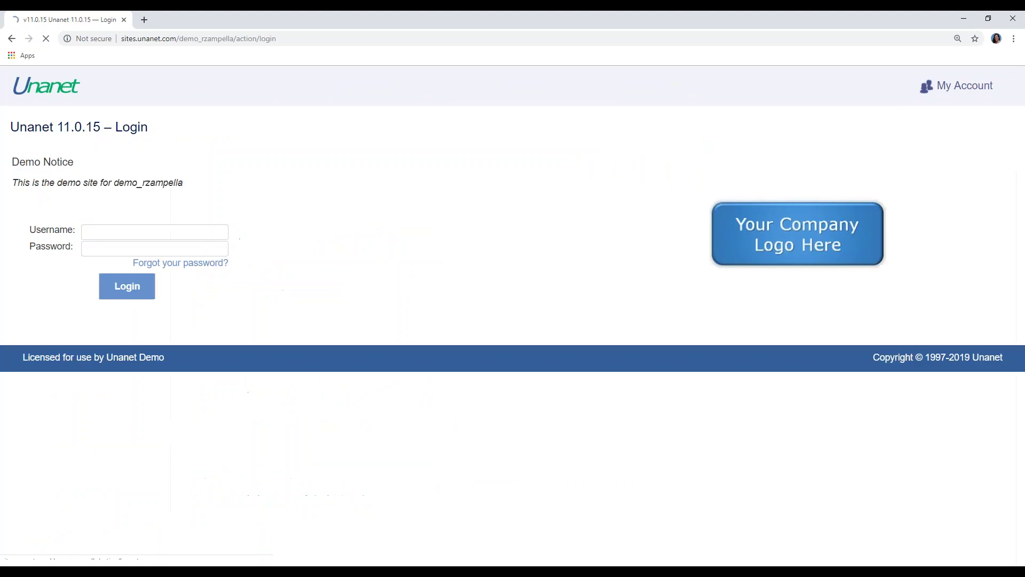
text(cuser4)
key(Tab)
text(••)
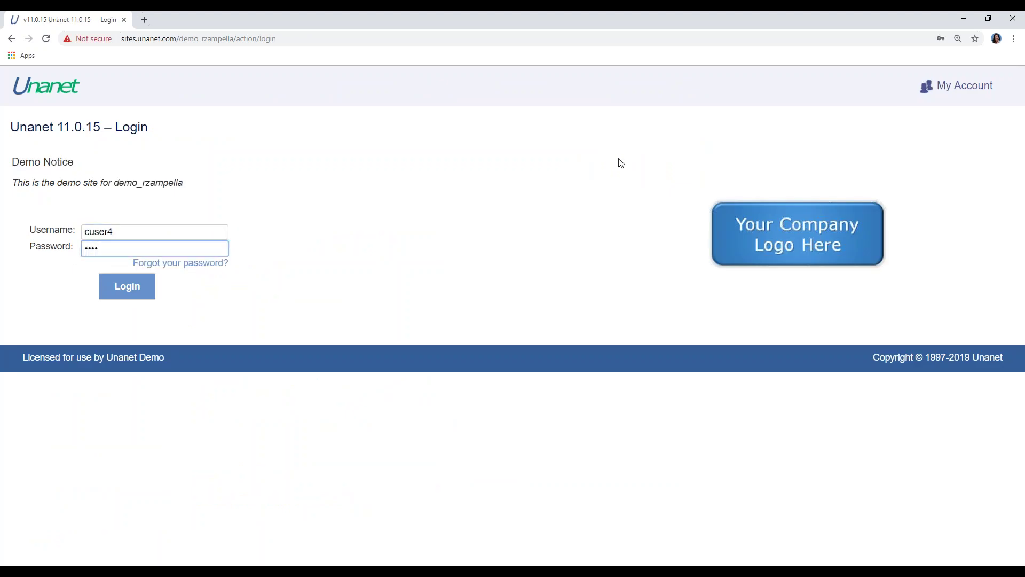
text(•••••)
key(Return)
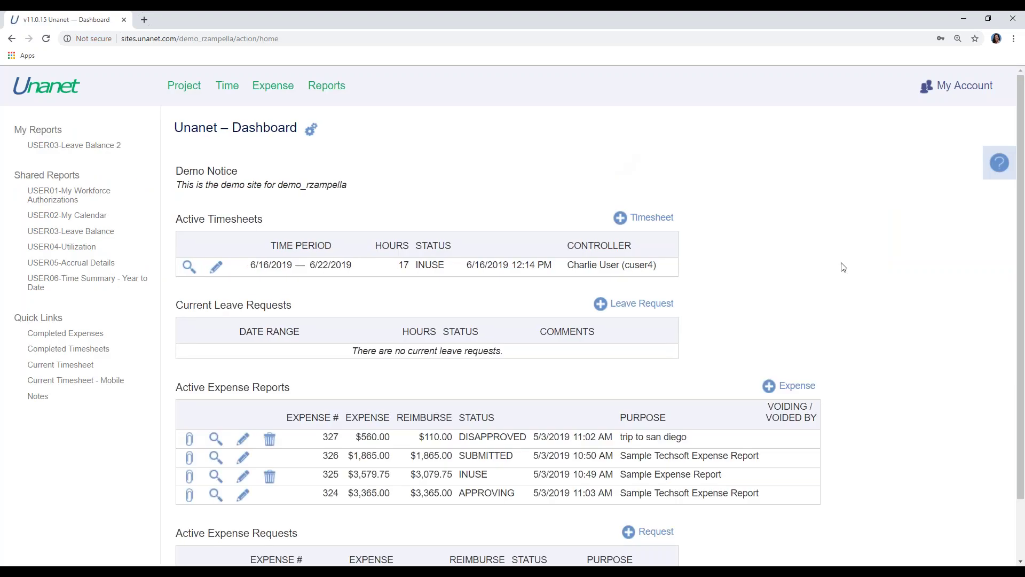
- Create a leave request that begins on 6/24/2019 and ends on 6/28/2019
click(660, 304)
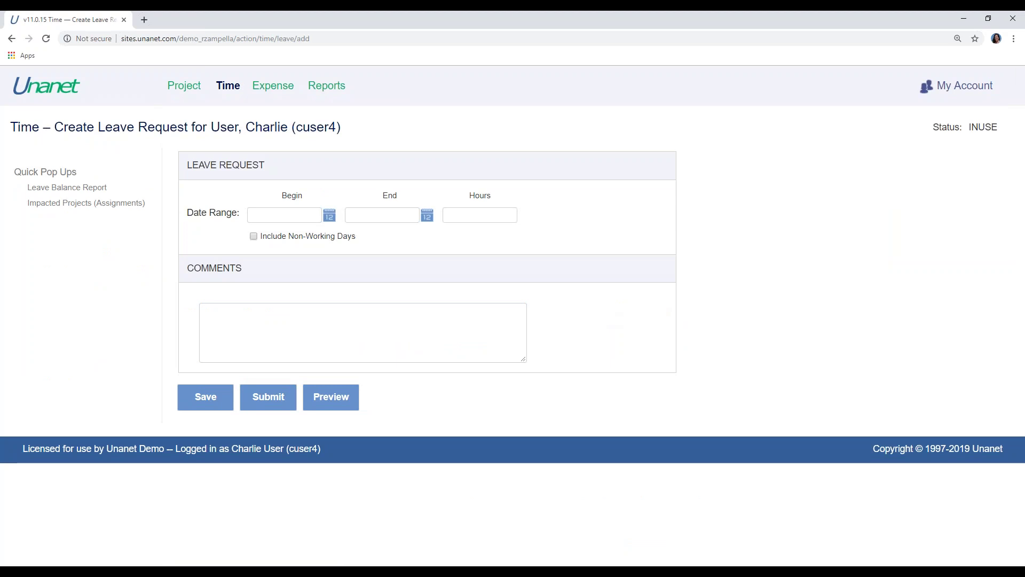
click(330, 216)
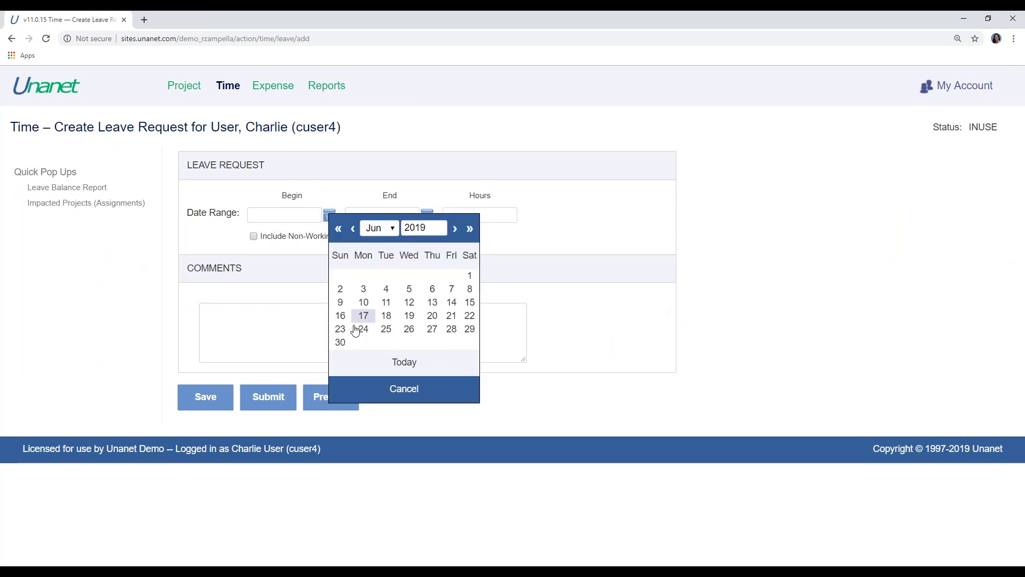
click(371, 333)
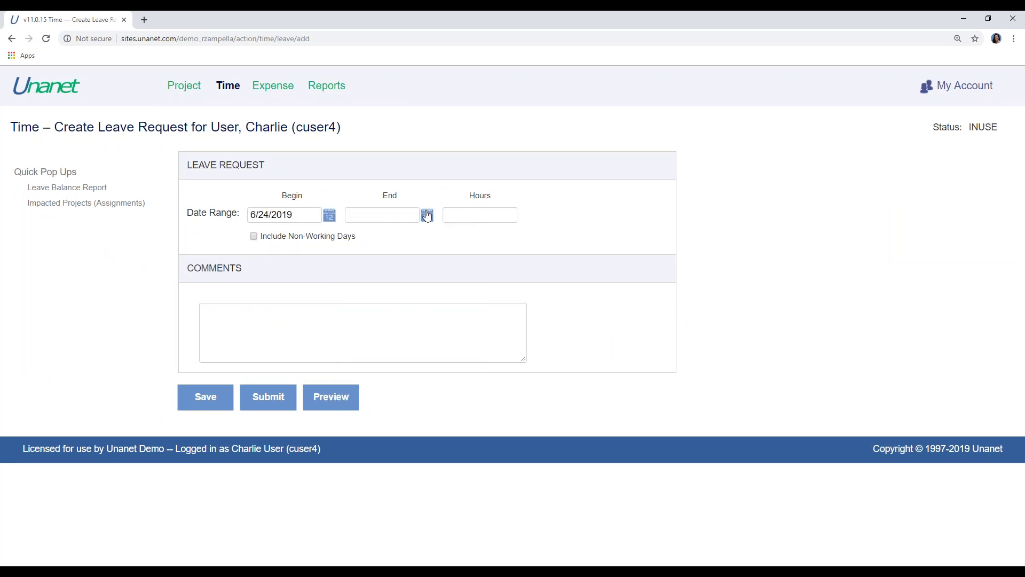
click(427, 215)
click(550, 327)
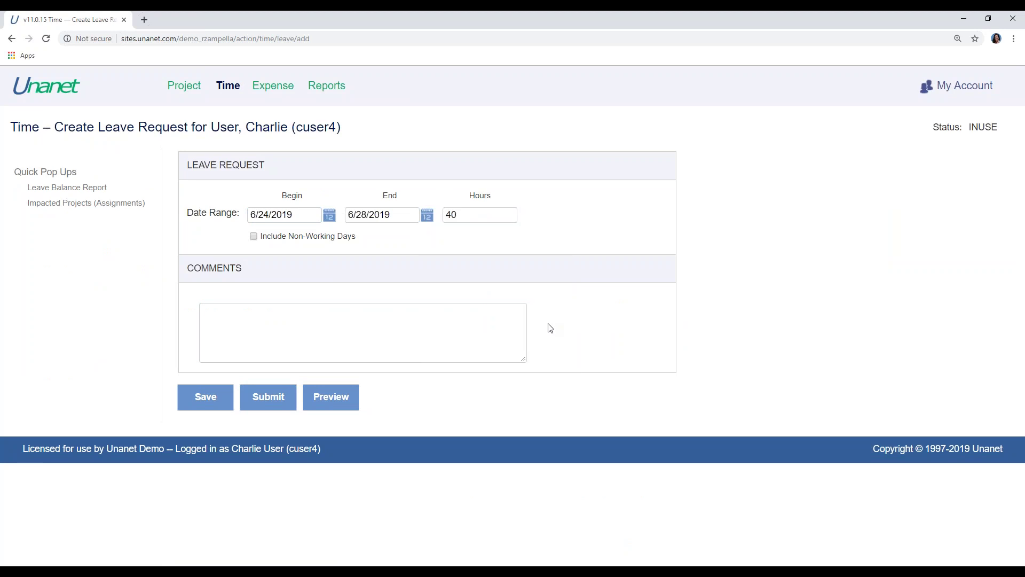
- Try shortening the leave request by setting its end date to 6/27/2019
click(466, 221)
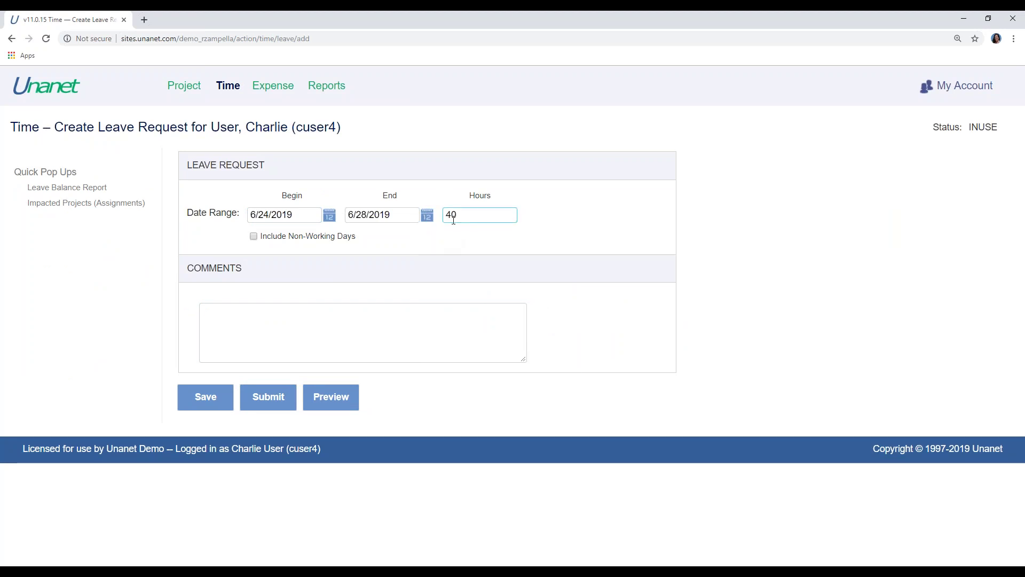
click(427, 215)
click(528, 327)
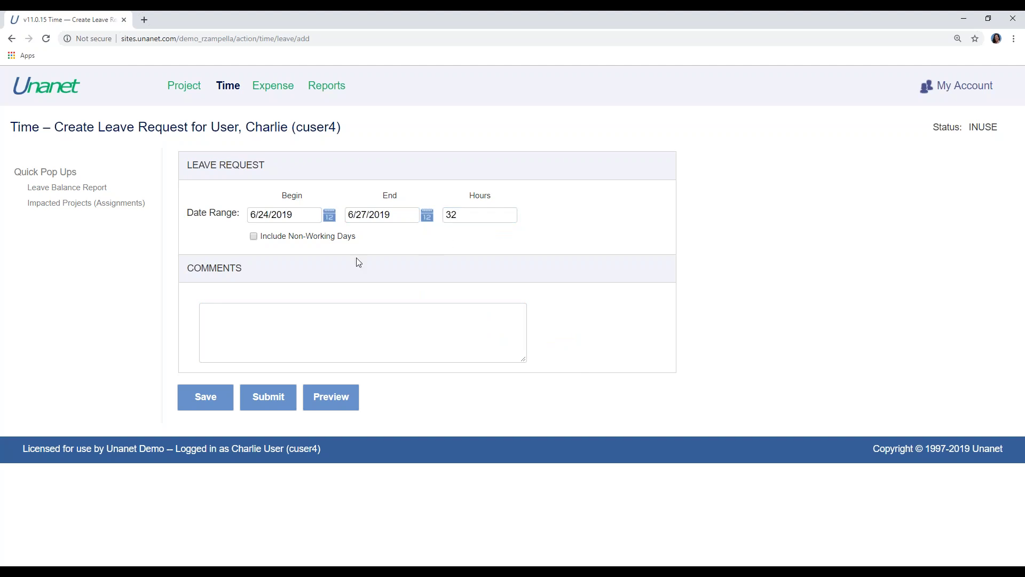
- Try a partial-day request by setting the end date to 6/24/2019 and the hours to 4
click(427, 215)
click(460, 328)
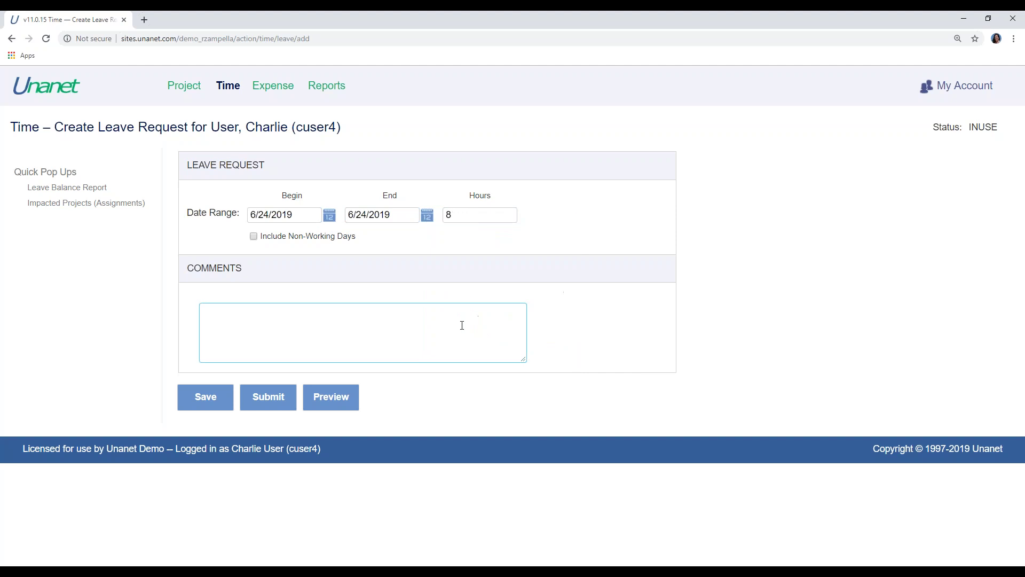
double_click(460, 216)
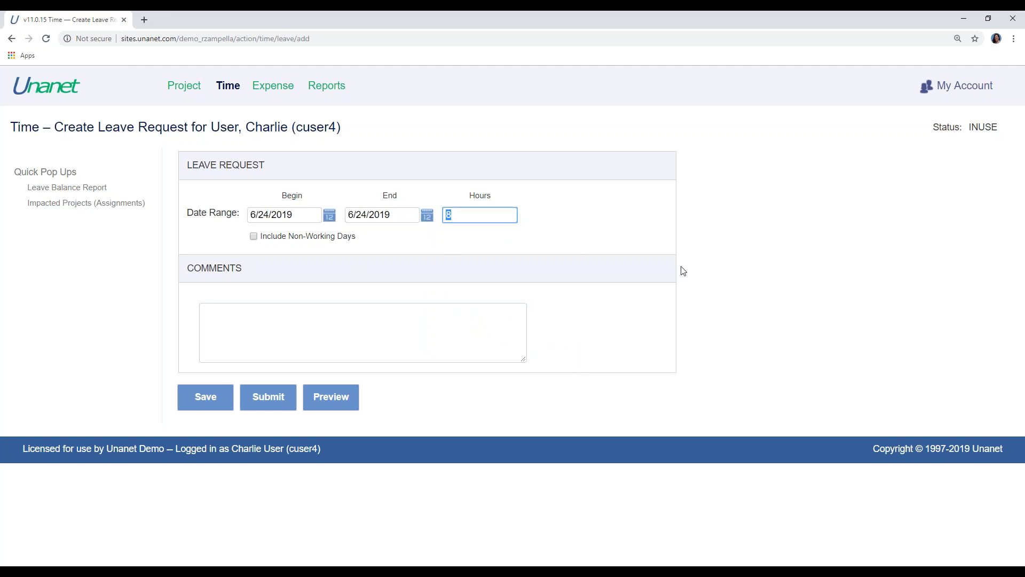
text(4)
click(422, 339)
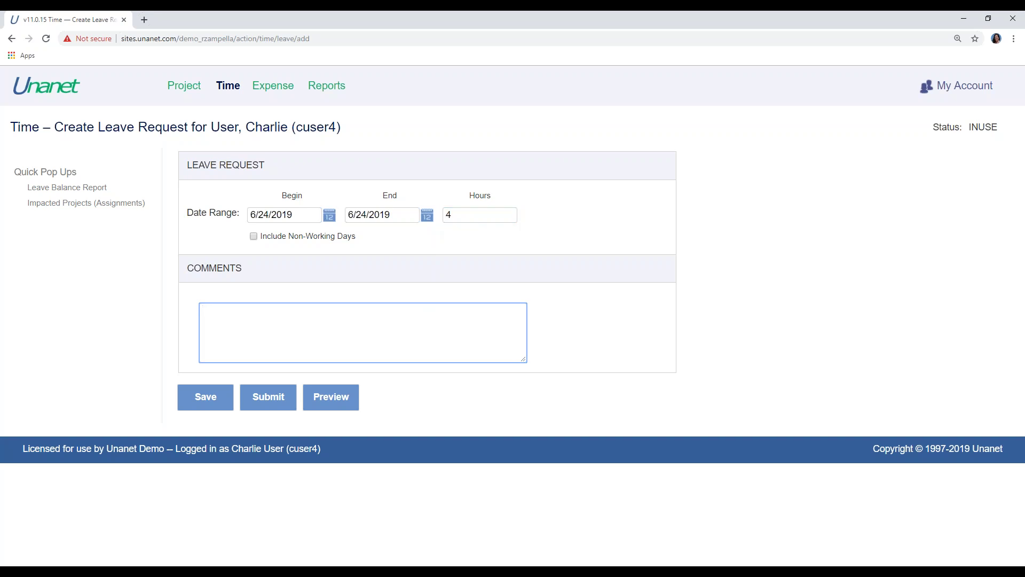
- Set the end date to 6/28/2019 and enter the comment "Beach vacation" on the leave request
click(427, 216)
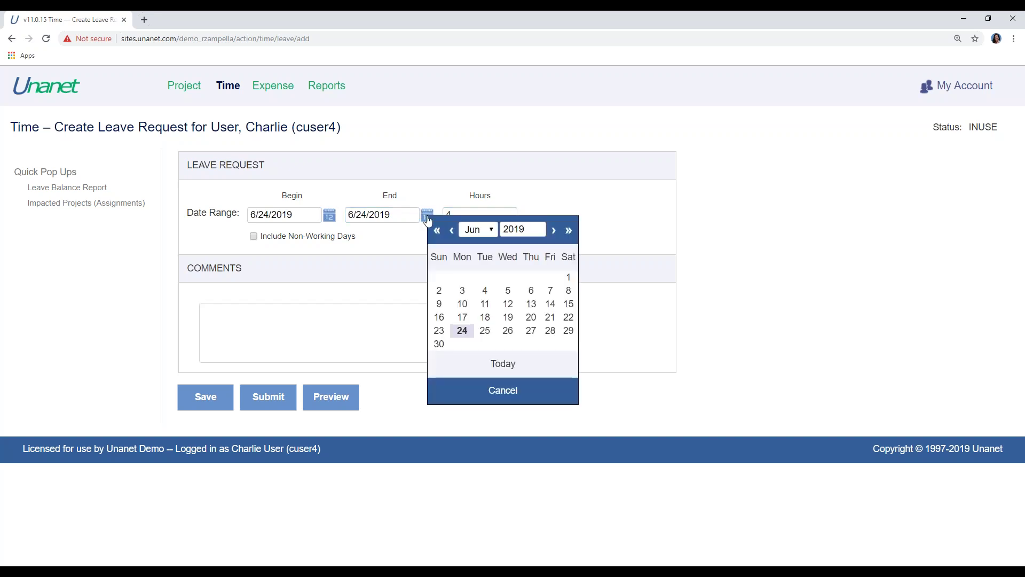
click(550, 331)
click(329, 319)
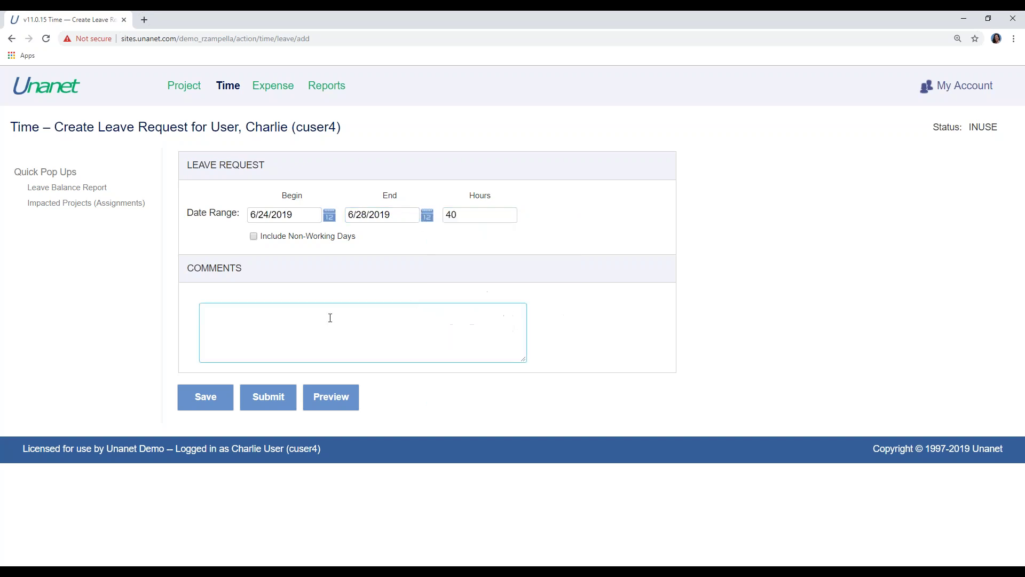
text(Beach vacation)
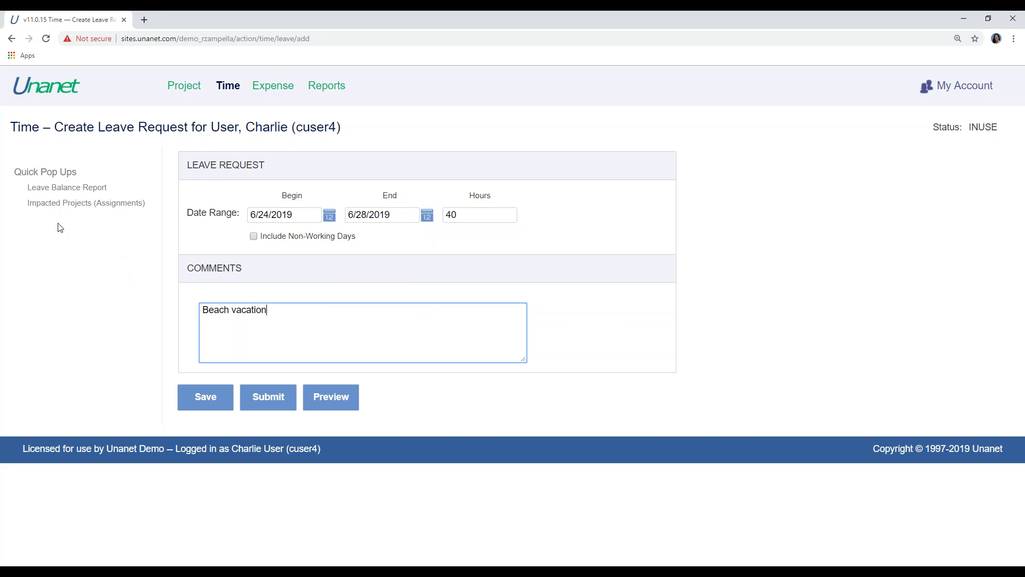
- Open the Leave Balance Report from the request, widen its window to check the total variance hours, and close it
click(96, 189)
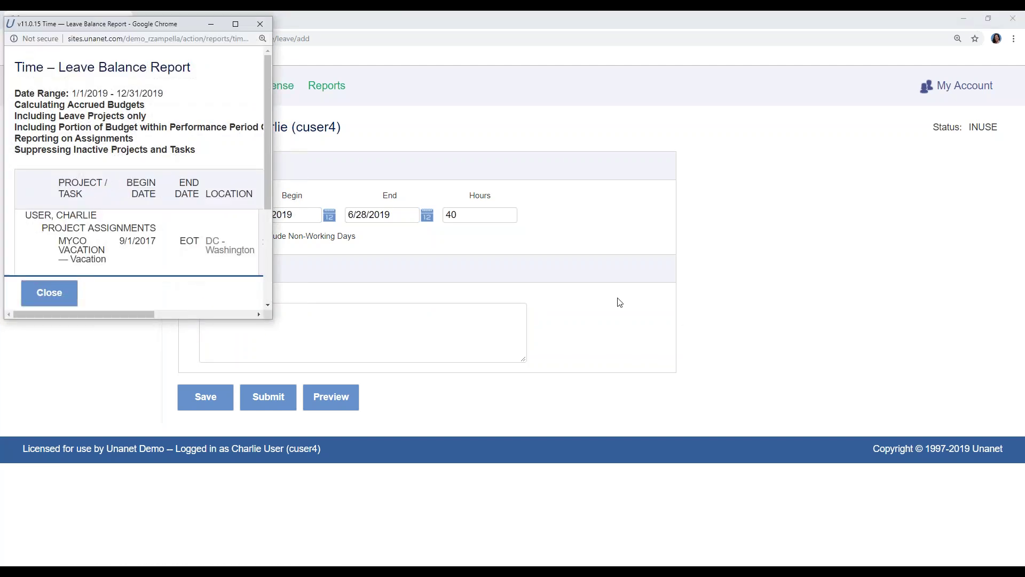
drag(274, 297, 610, 291)
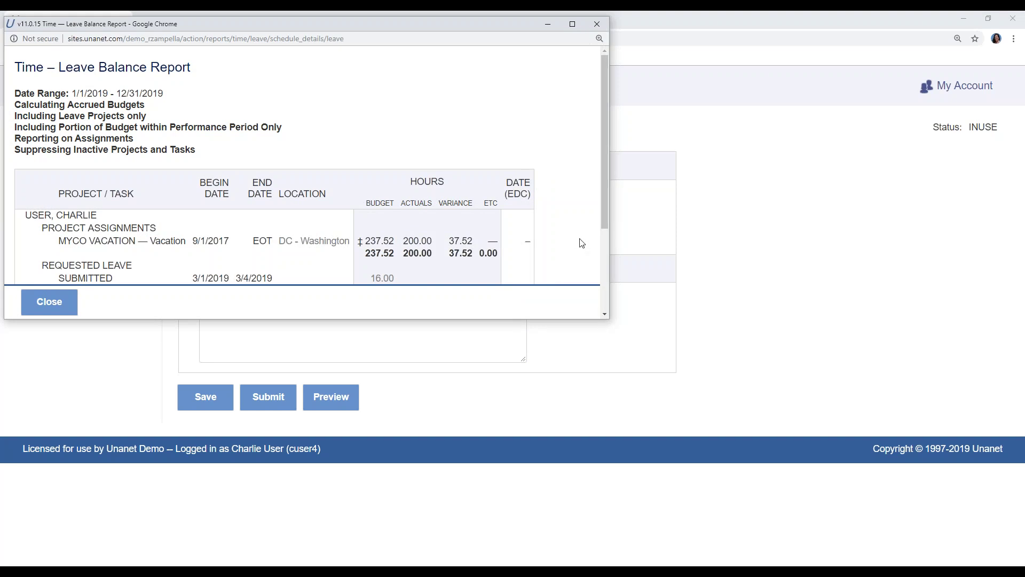
double_click(455, 253)
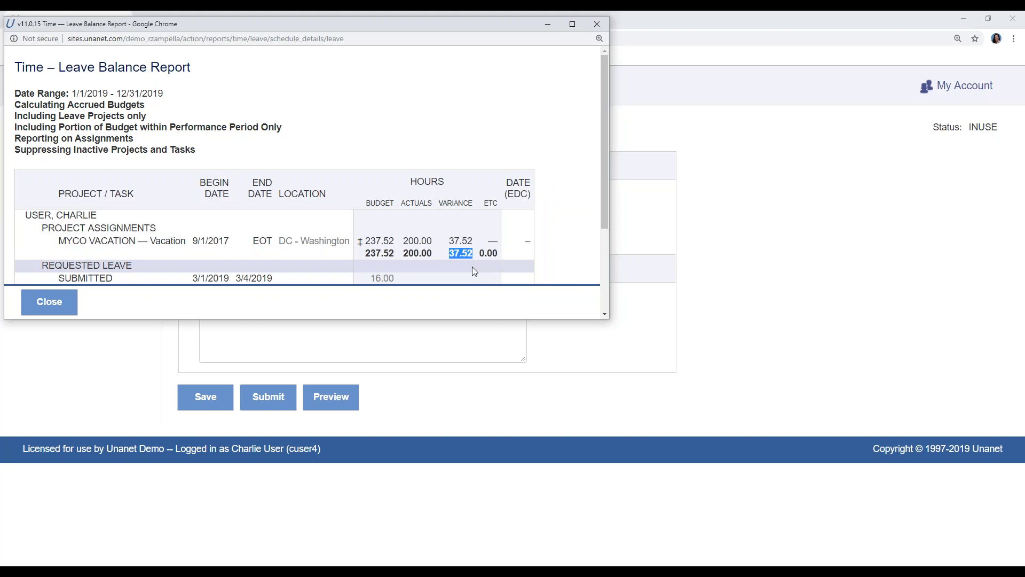
click(65, 309)
click(452, 215)
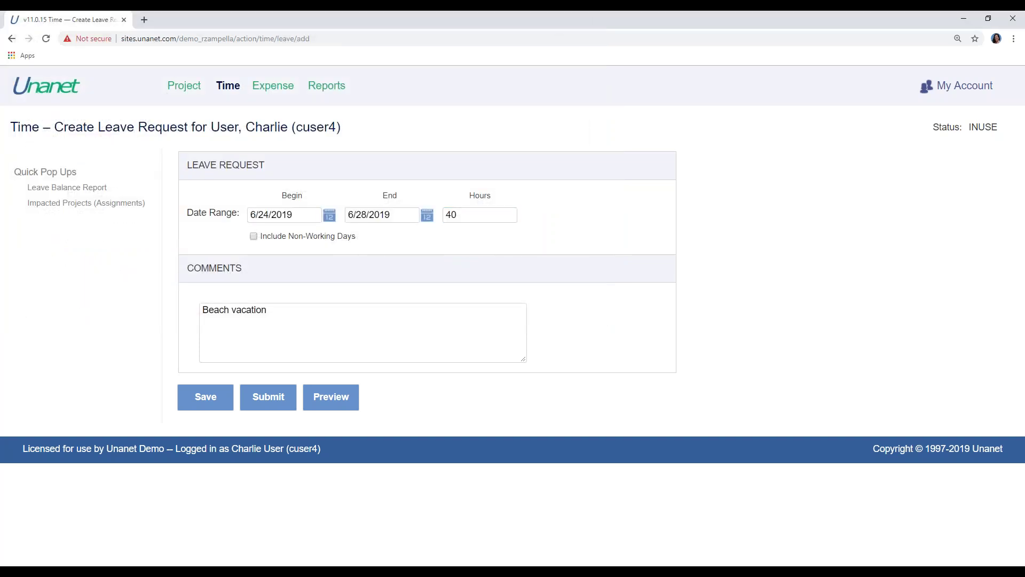
- Open the Impacted Projects (Assignments) report, widen its window to review the June 2019 assignment hours, and close it
click(74, 204)
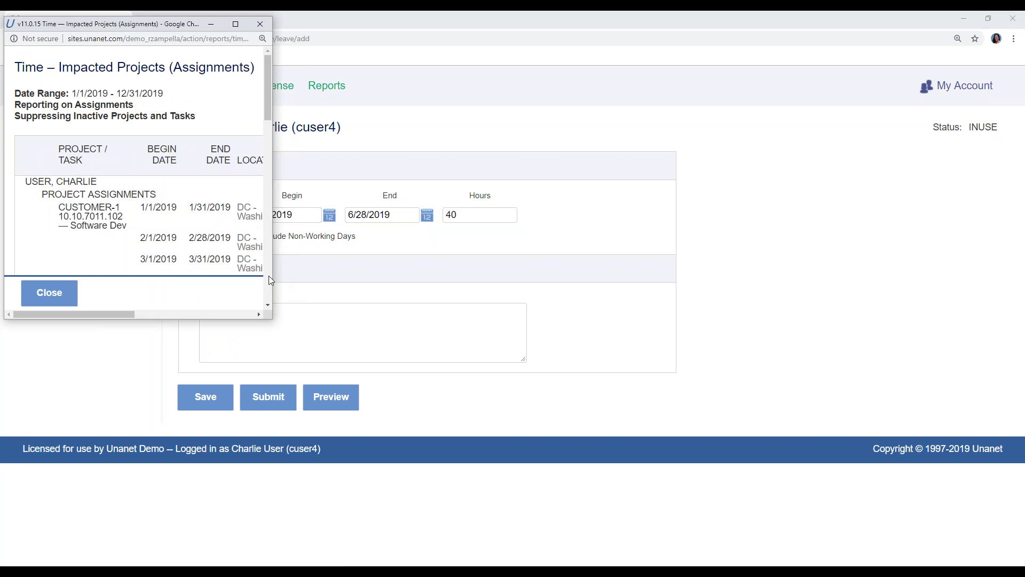
drag(272, 277, 703, 277)
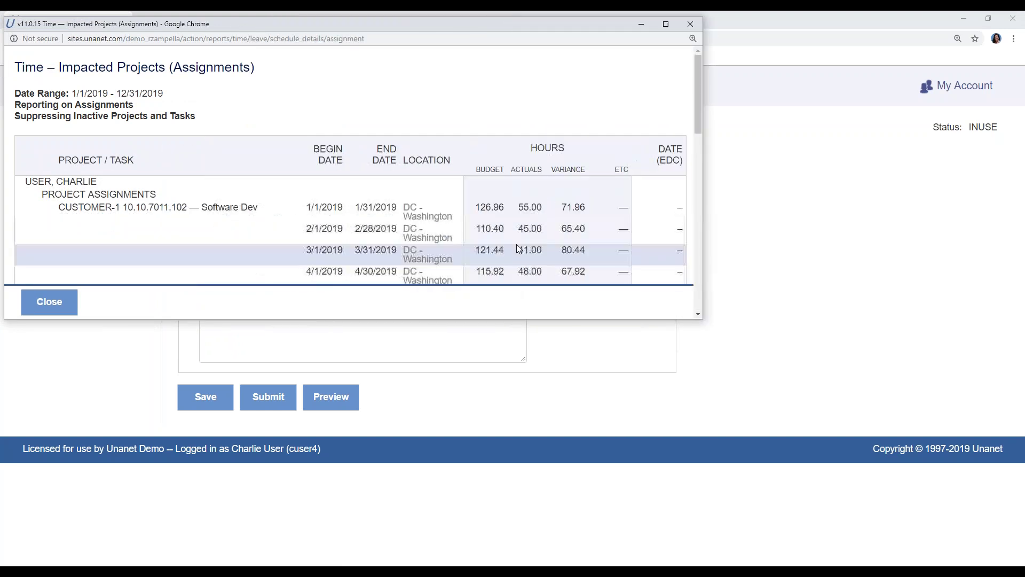
scroll(542, 210, down, 2)
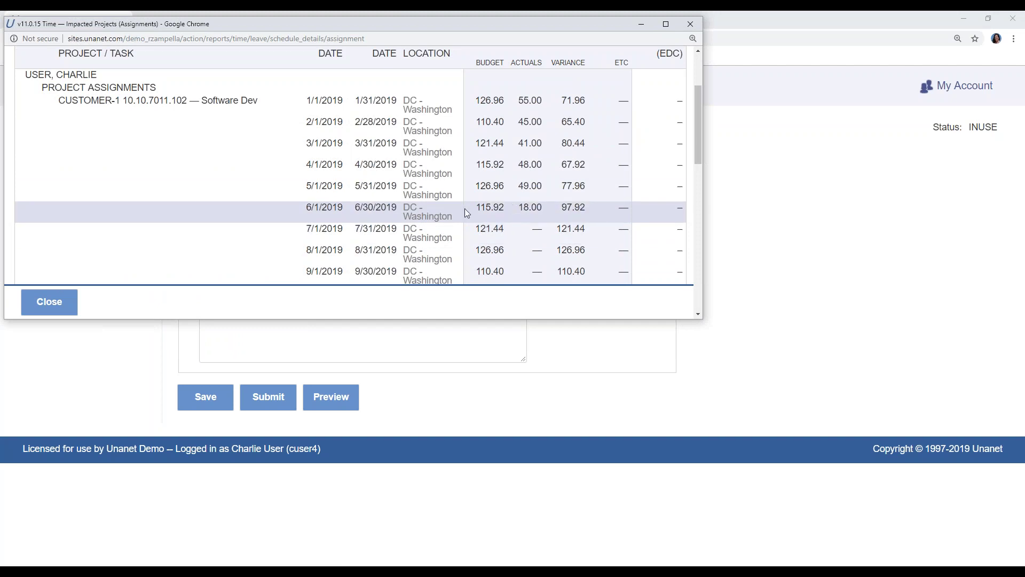
click(65, 302)
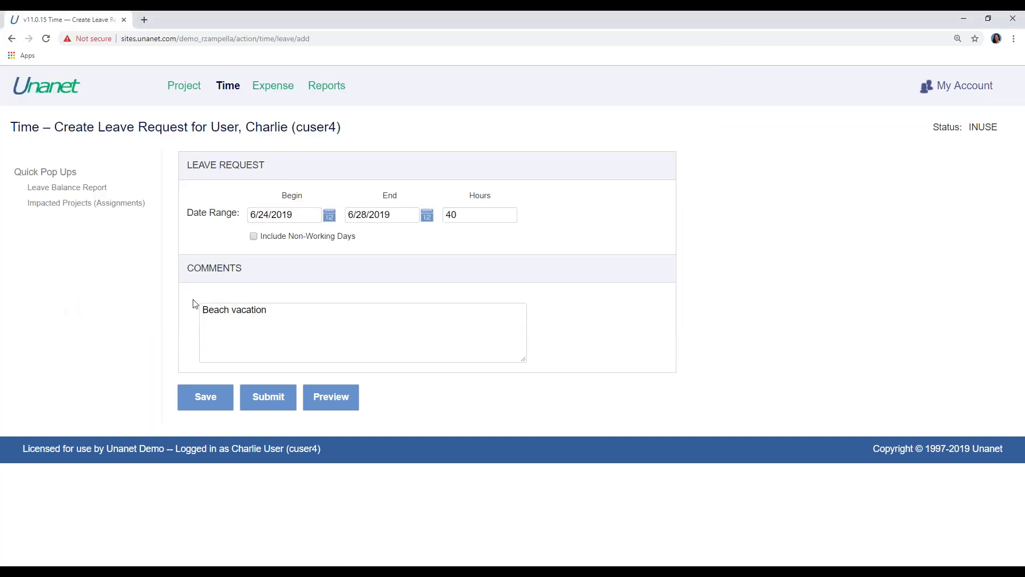
- Set the leave request's end date to 6/27/2019 and submit the request
click(428, 216)
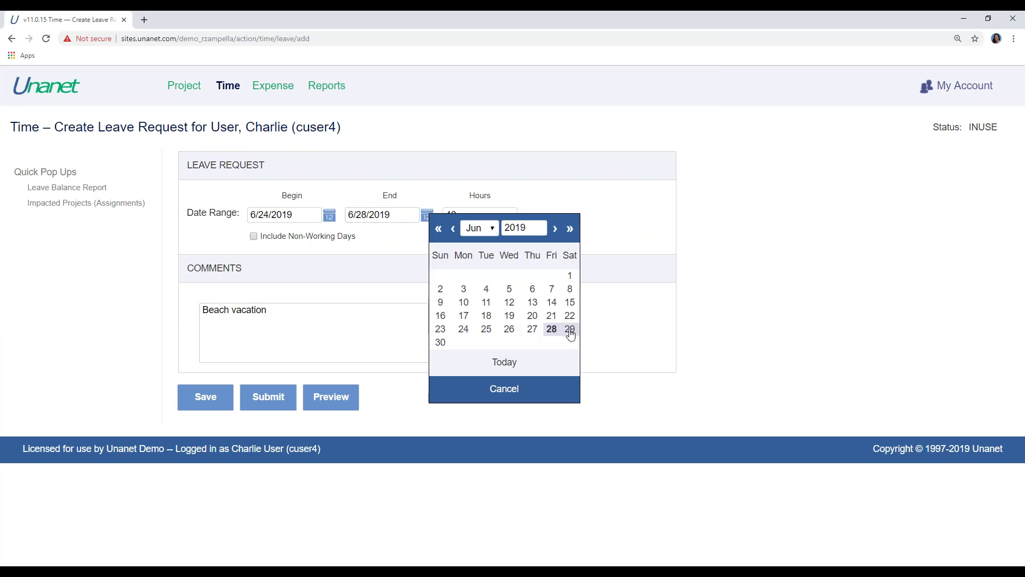
click(532, 329)
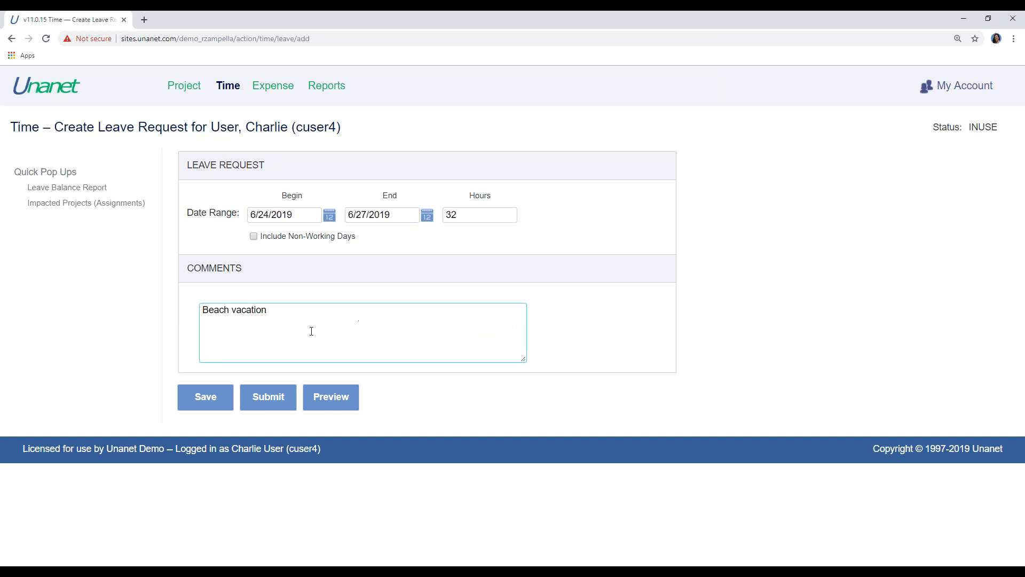
click(272, 403)
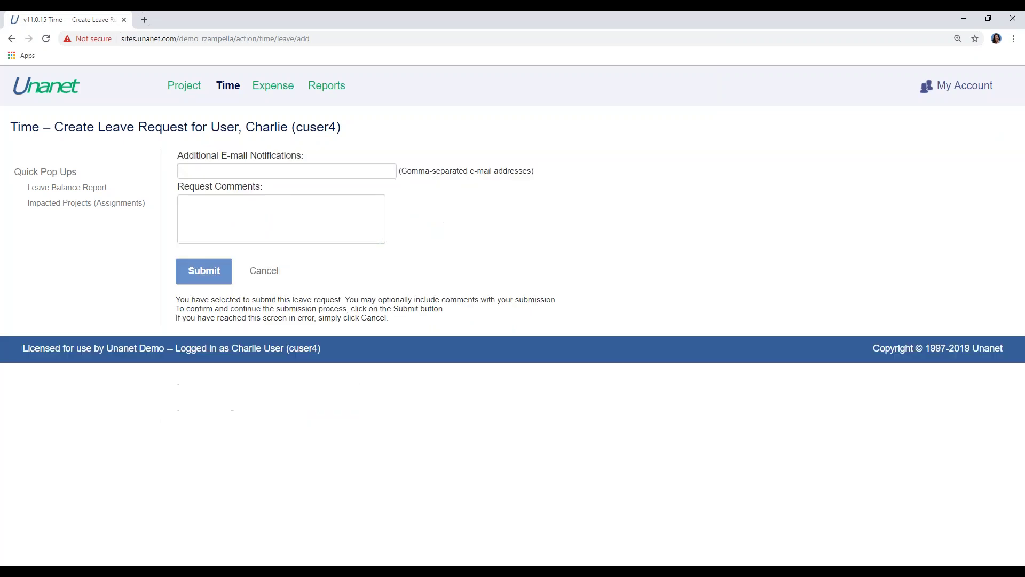